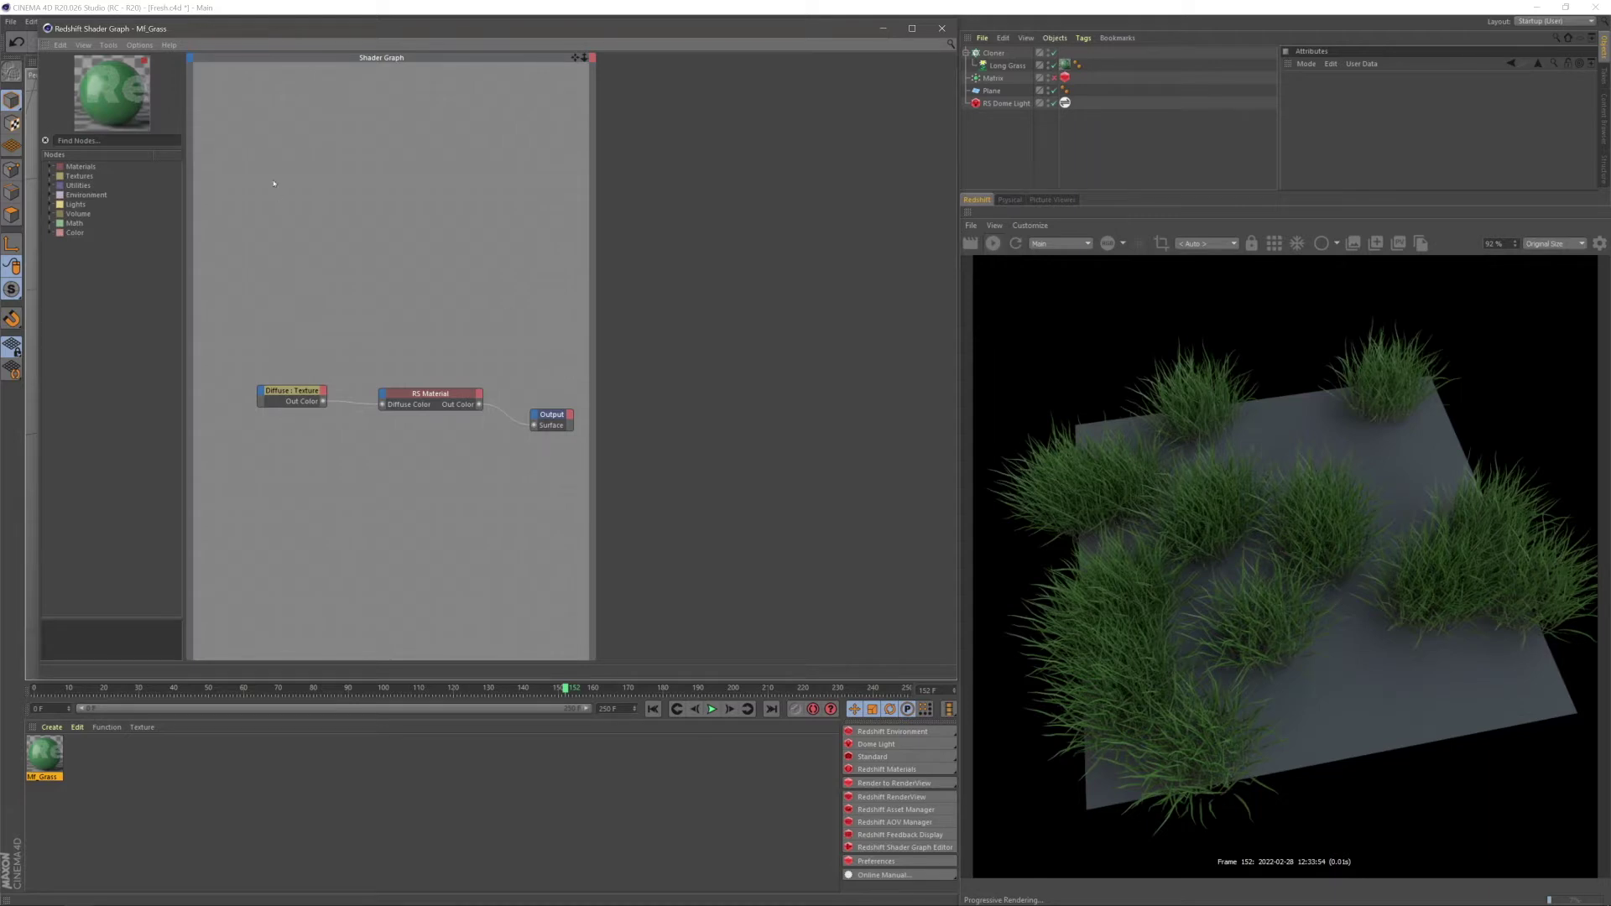
# Add a Color User Data node to the graph and connect its output to the RS Material's Diffuse Color
pyautogui.click(84, 141)
pyautogui.write('user d')
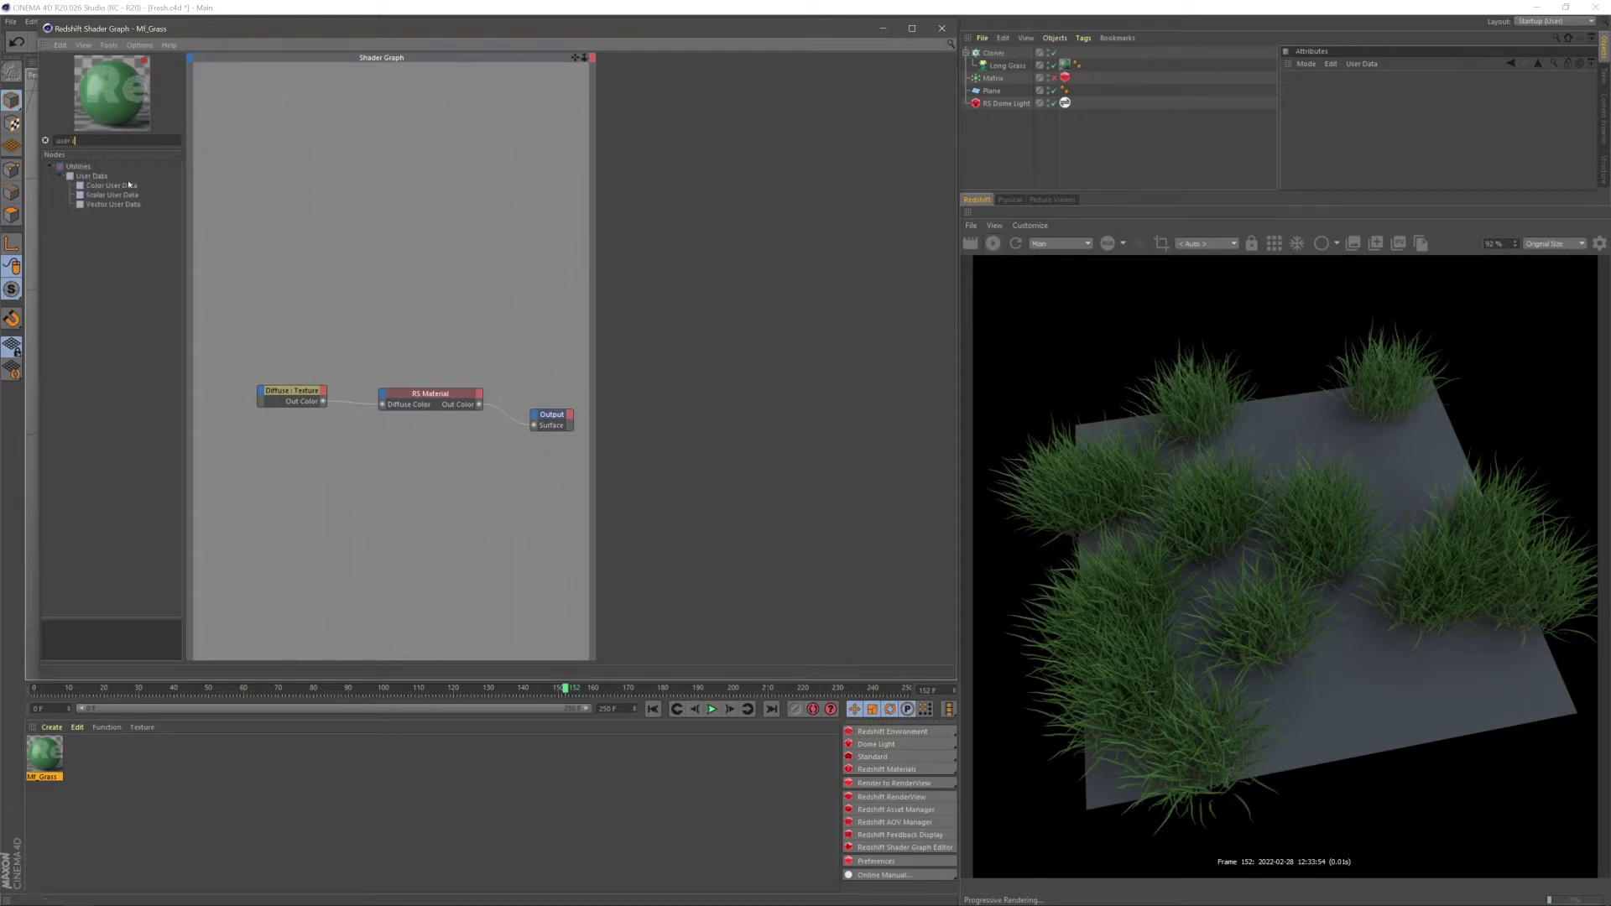
pyautogui.moveTo(123, 186); pyautogui.dragTo(281, 276)
pyautogui.moveTo(302, 304); pyautogui.dragTo(372, 337, button='middle')
pyautogui.click(369, 317)
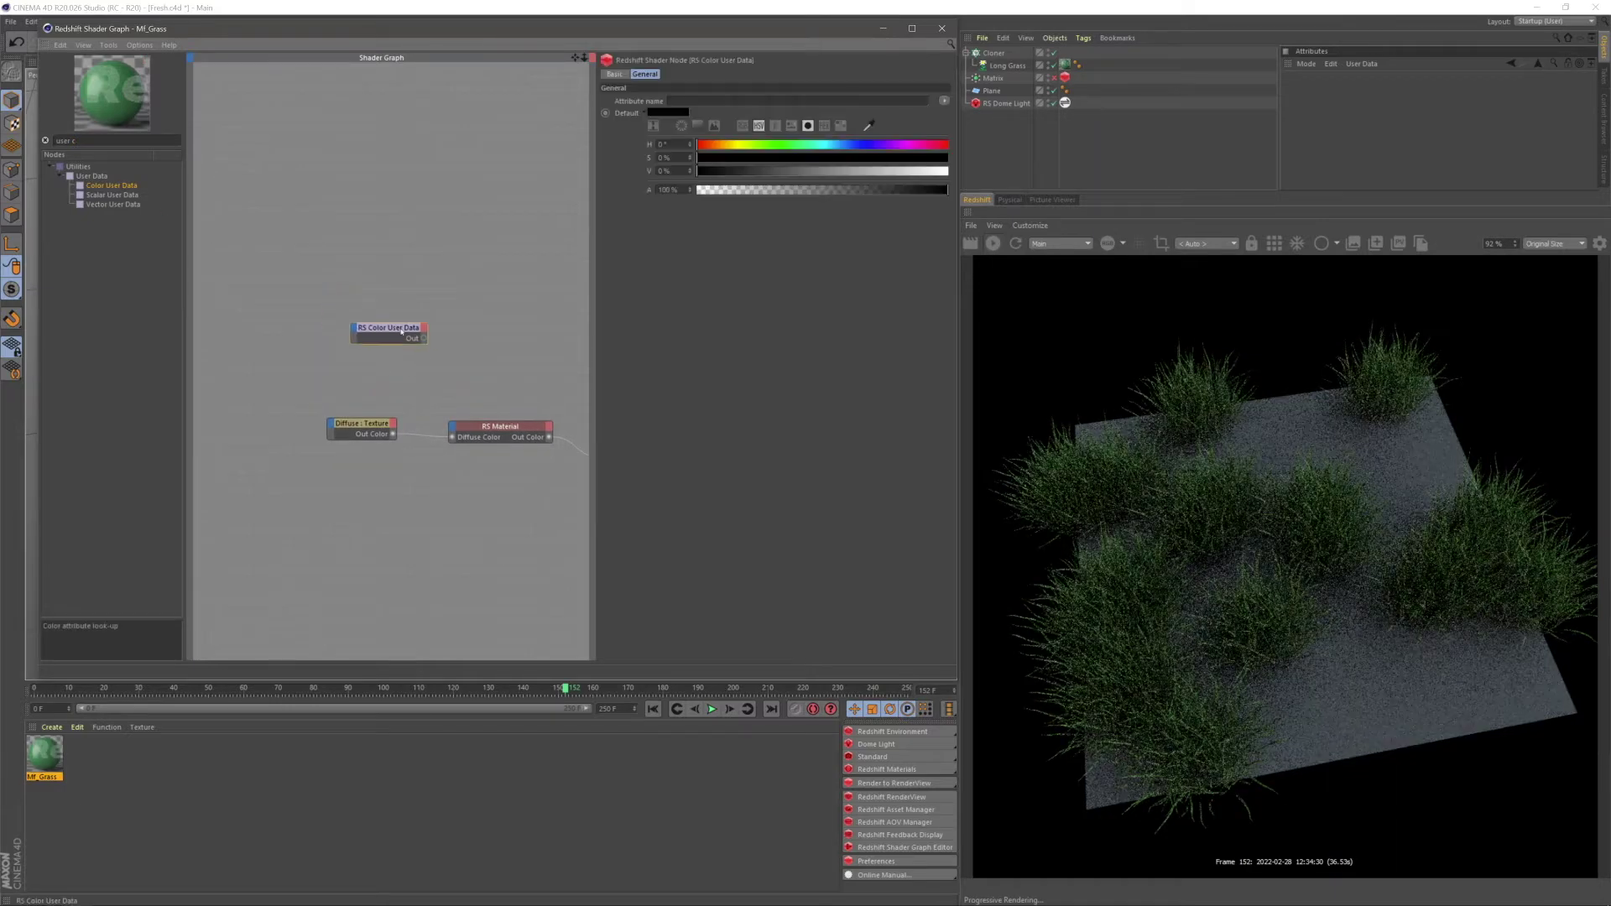
pyautogui.moveTo(369, 317); pyautogui.dragTo(409, 368)
pyautogui.moveTo(459, 435); pyautogui.dragTo(453, 438)
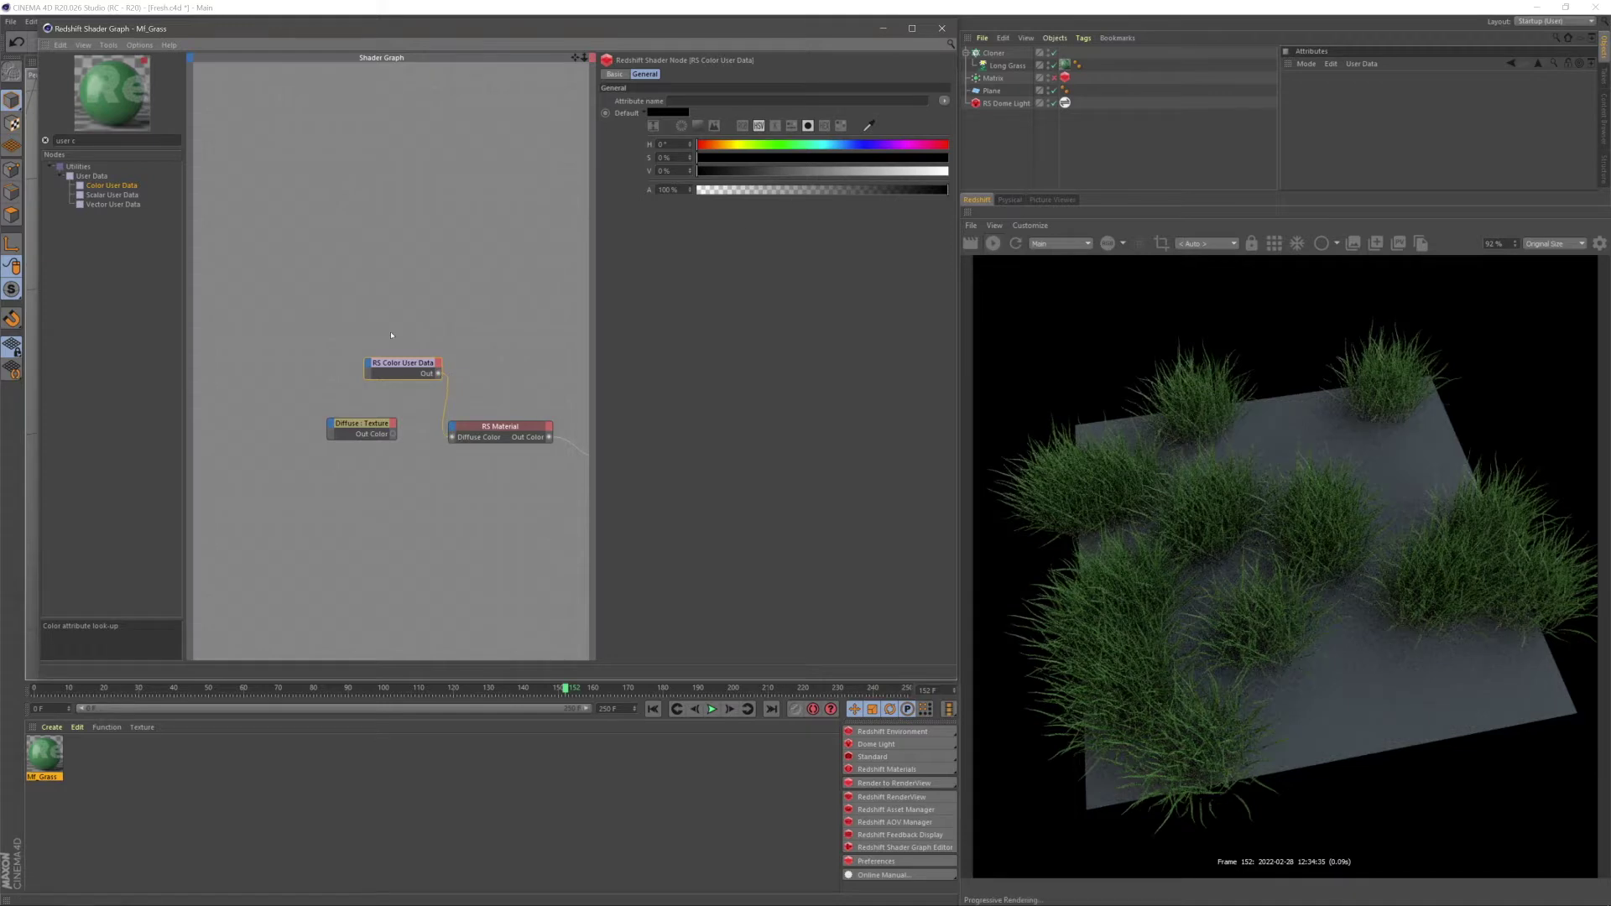
# Set the Color User Data node's attribute to the object attribute Geometry ID Color
pyautogui.click(944, 100)
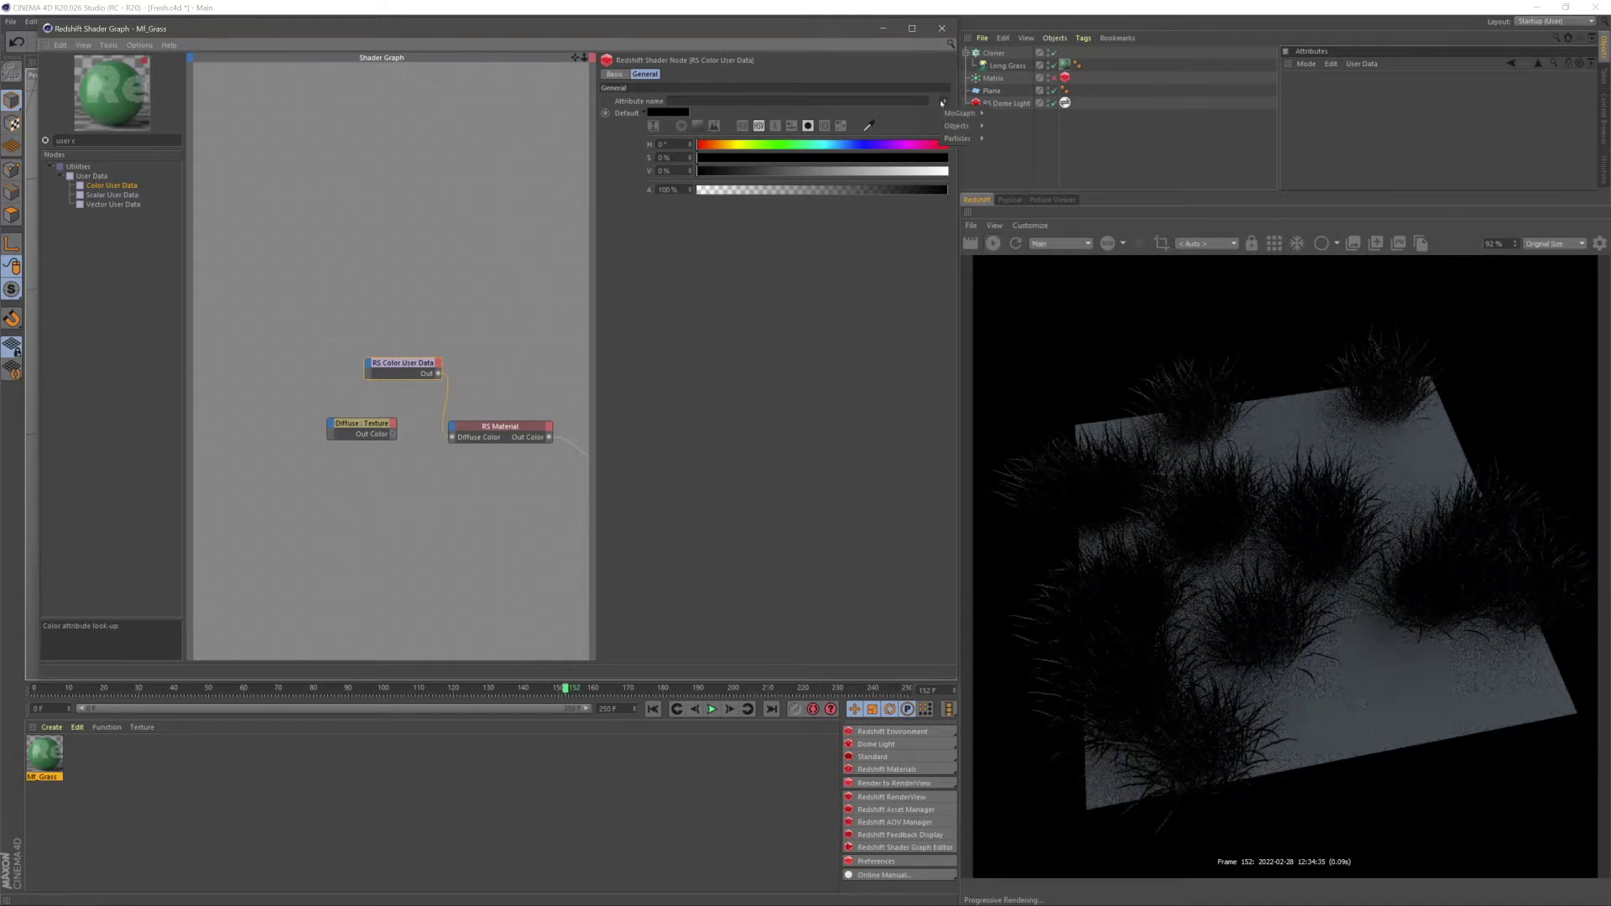
pyautogui.moveTo(957, 128)
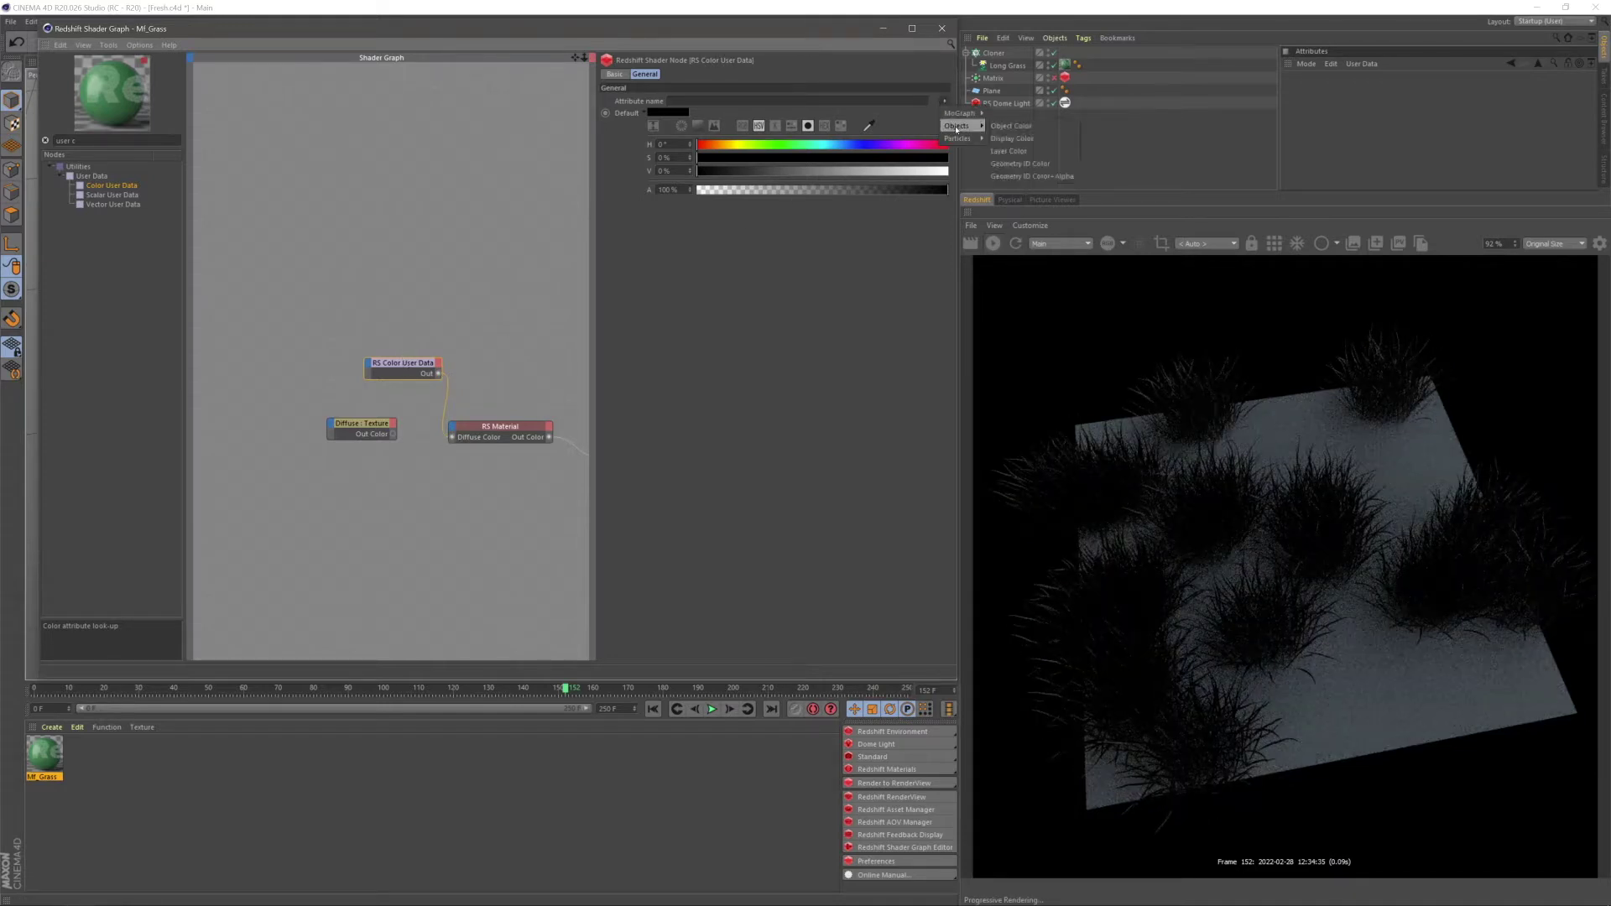
pyautogui.click(1033, 164)
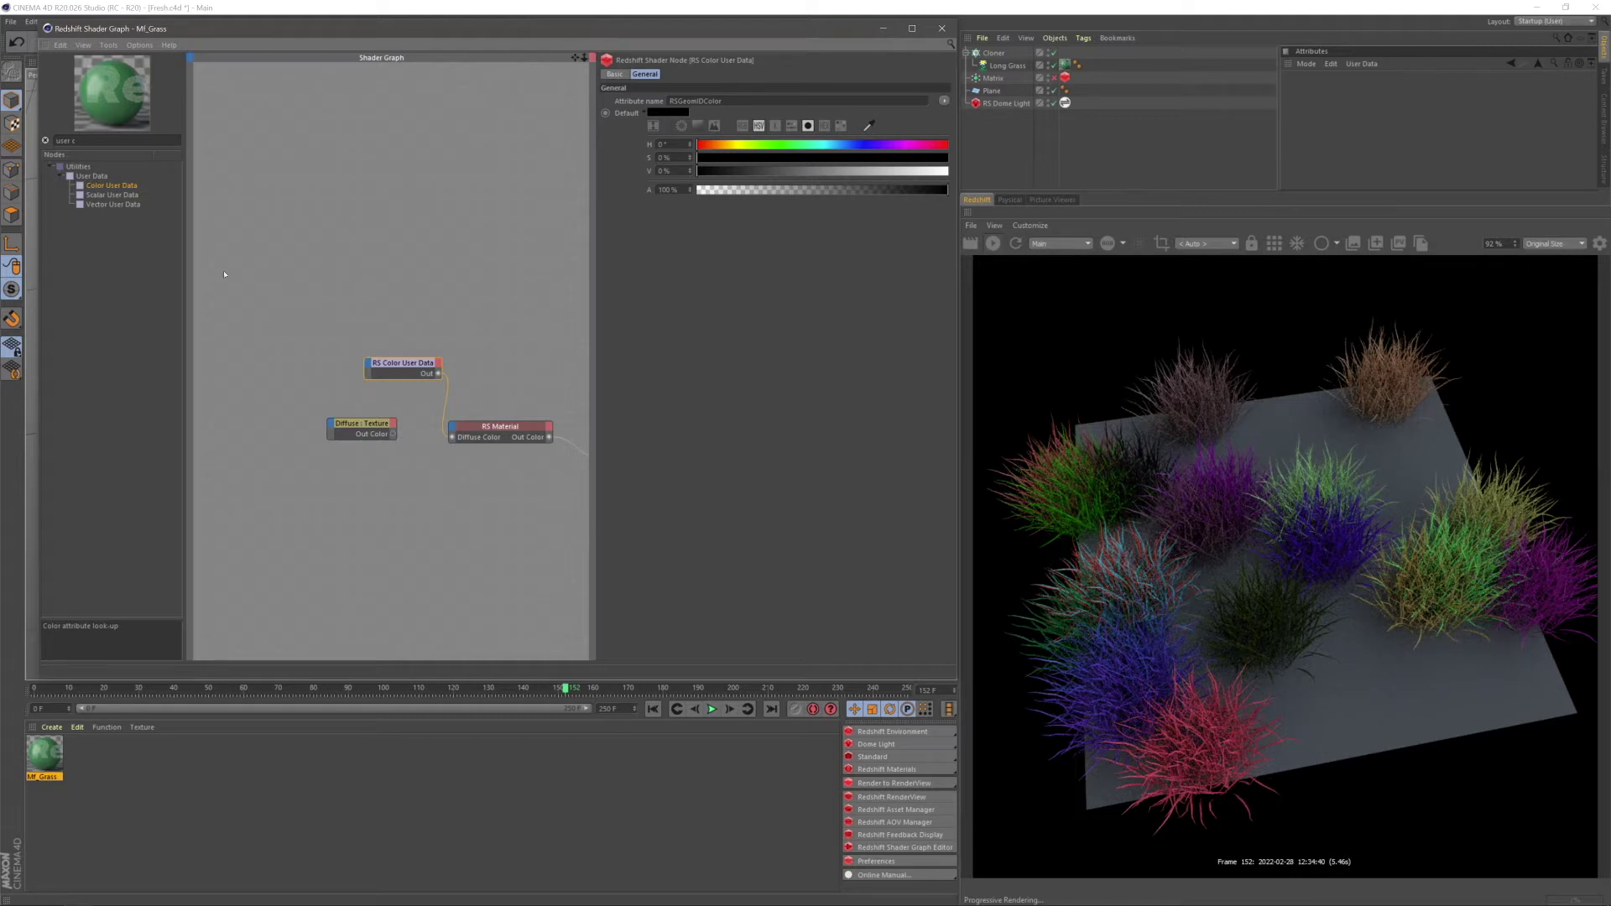
# Add a Ramp node and connect its Out Color to the RS Material's Diffuse Color
pyautogui.press('BackSpace')
pyautogui.press('BackSpace')
pyautogui.press('BackSpace')
pyautogui.press('BackSpace')
pyautogui.press('BackSpace')
pyautogui.press('BackSpace')
pyautogui.write('ramp')
pyautogui.moveTo(84, 178); pyautogui.dragTo(455, 327)
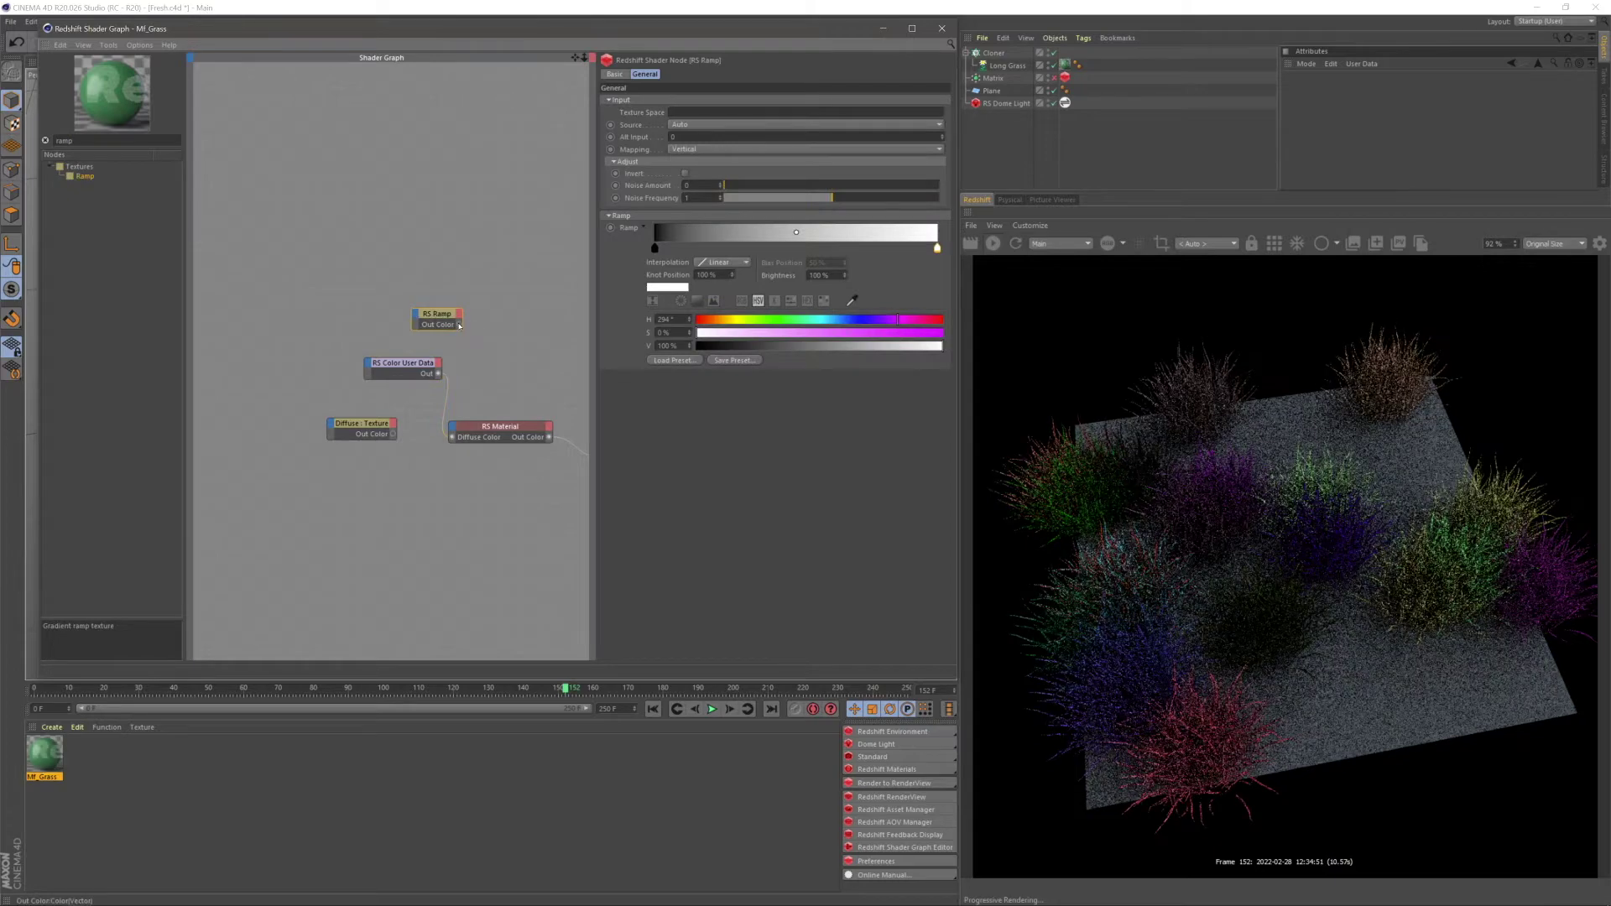
pyautogui.moveTo(450, 440); pyautogui.dragTo(451, 440)
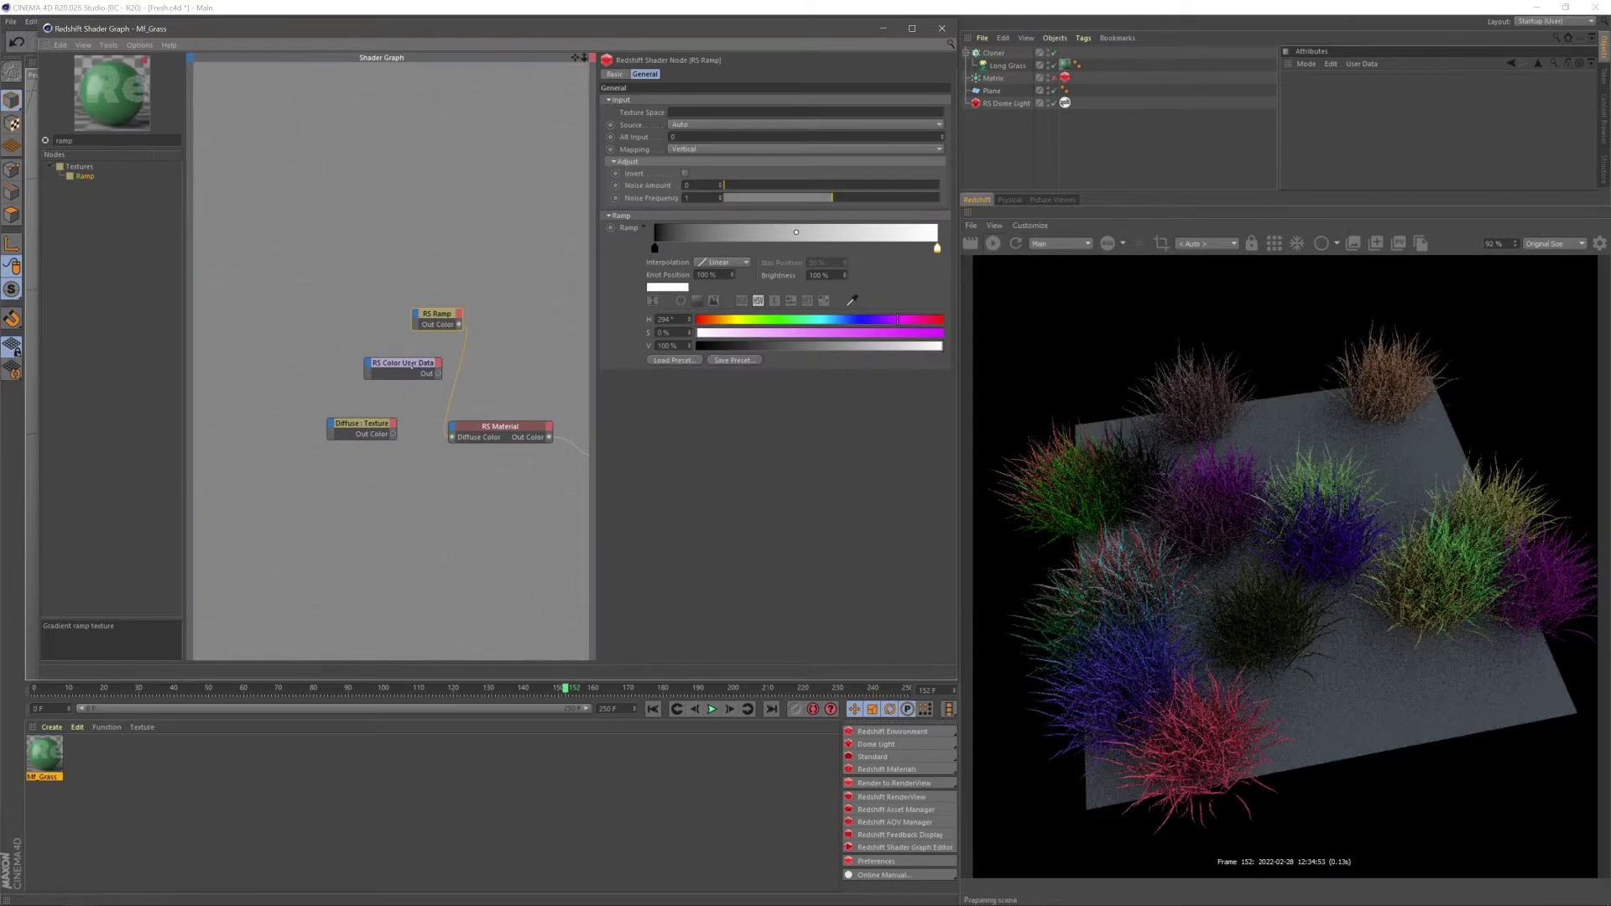
# Place the Color User Data node ahead of the Ramp and connect its output to the Ramp's input
pyautogui.moveTo(430, 375); pyautogui.dragTo(347, 355)
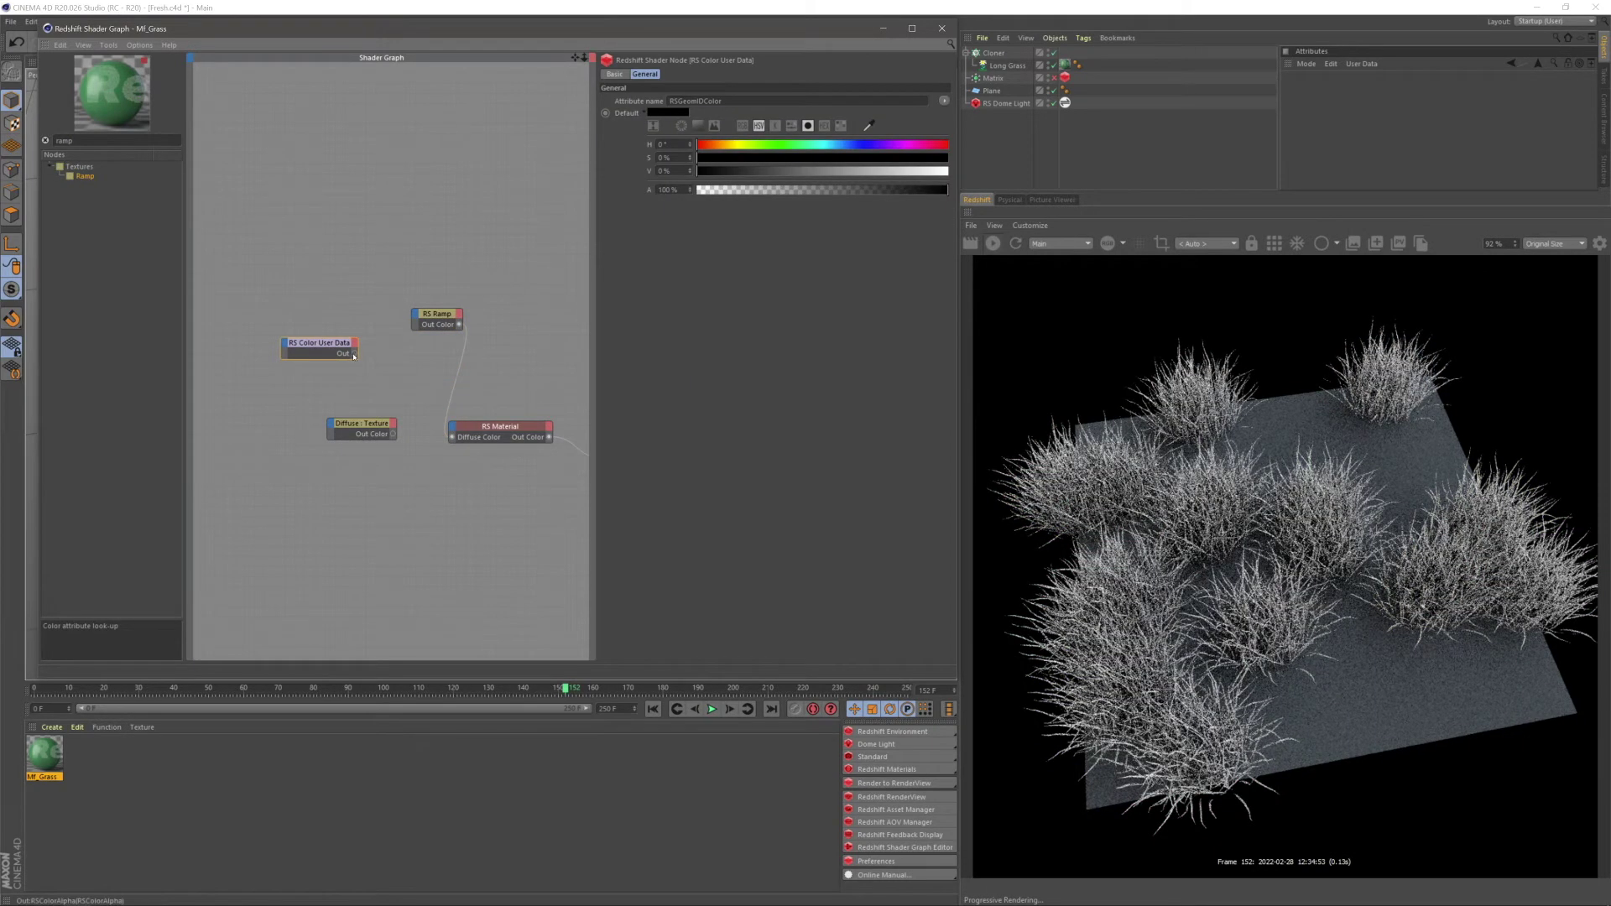
pyautogui.moveTo(412, 315); pyautogui.dragTo(433, 319)
pyautogui.click(490, 320)
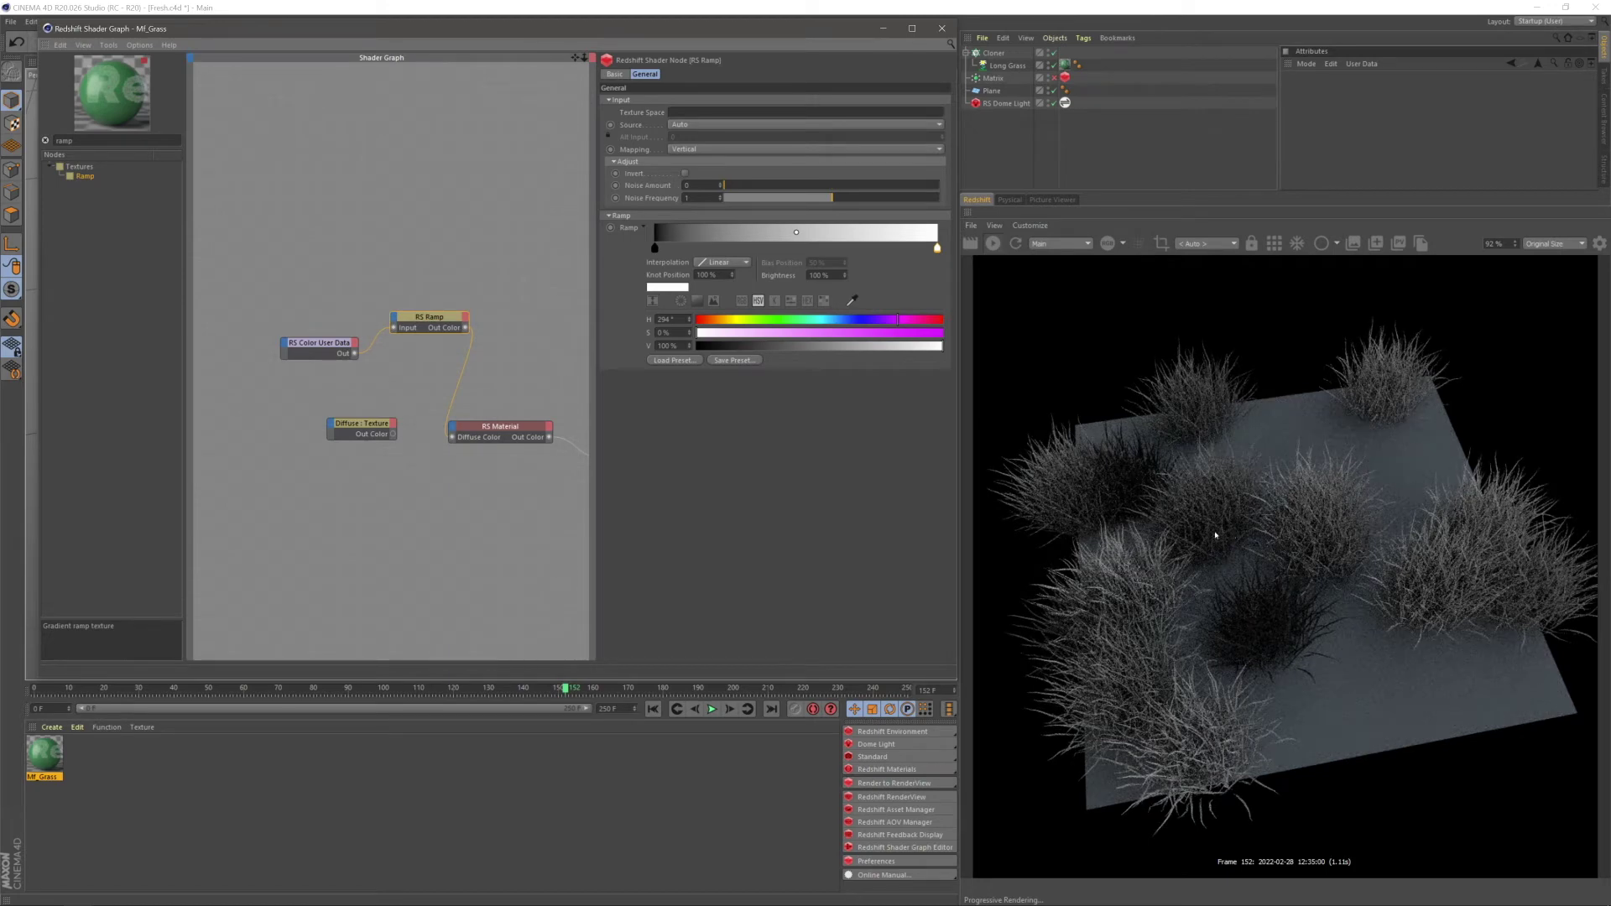
# Color the ramp's first knot dark green with hue 113°, saturation about 57% and value about 44%
pyautogui.doubleClick(656, 250)
pyautogui.click(640, 258)
pyautogui.click(651, 272)
pyautogui.click(665, 285)
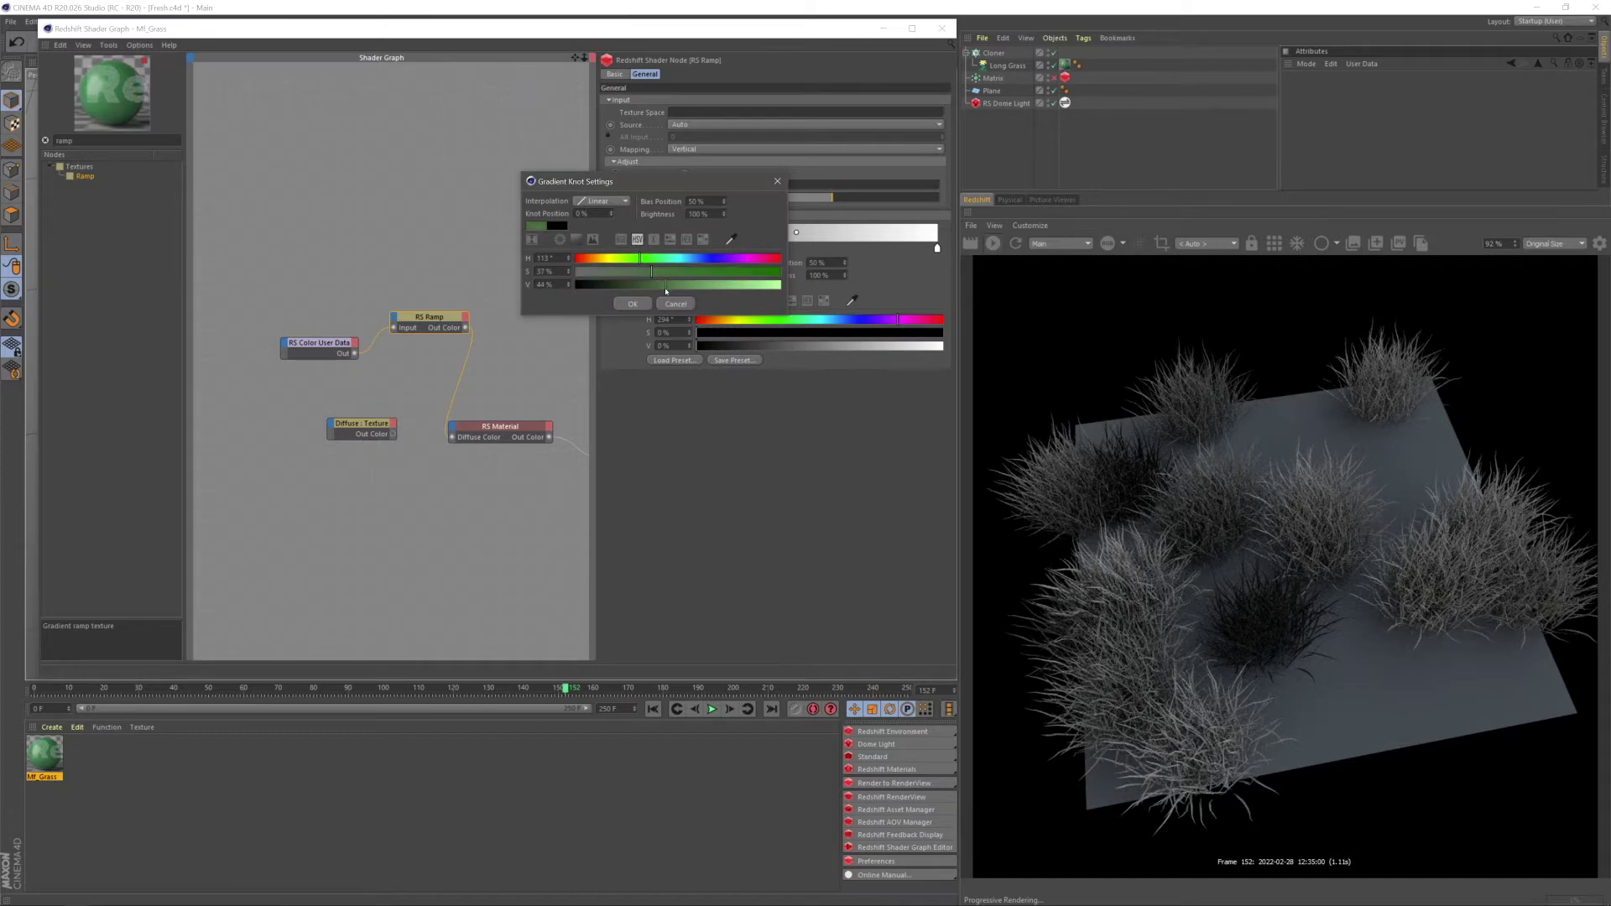
pyautogui.click(633, 304)
# Color the ramp's end knot light green with hue 113°, saturation about 25% and value 67%
pyautogui.doubleClick(936, 246)
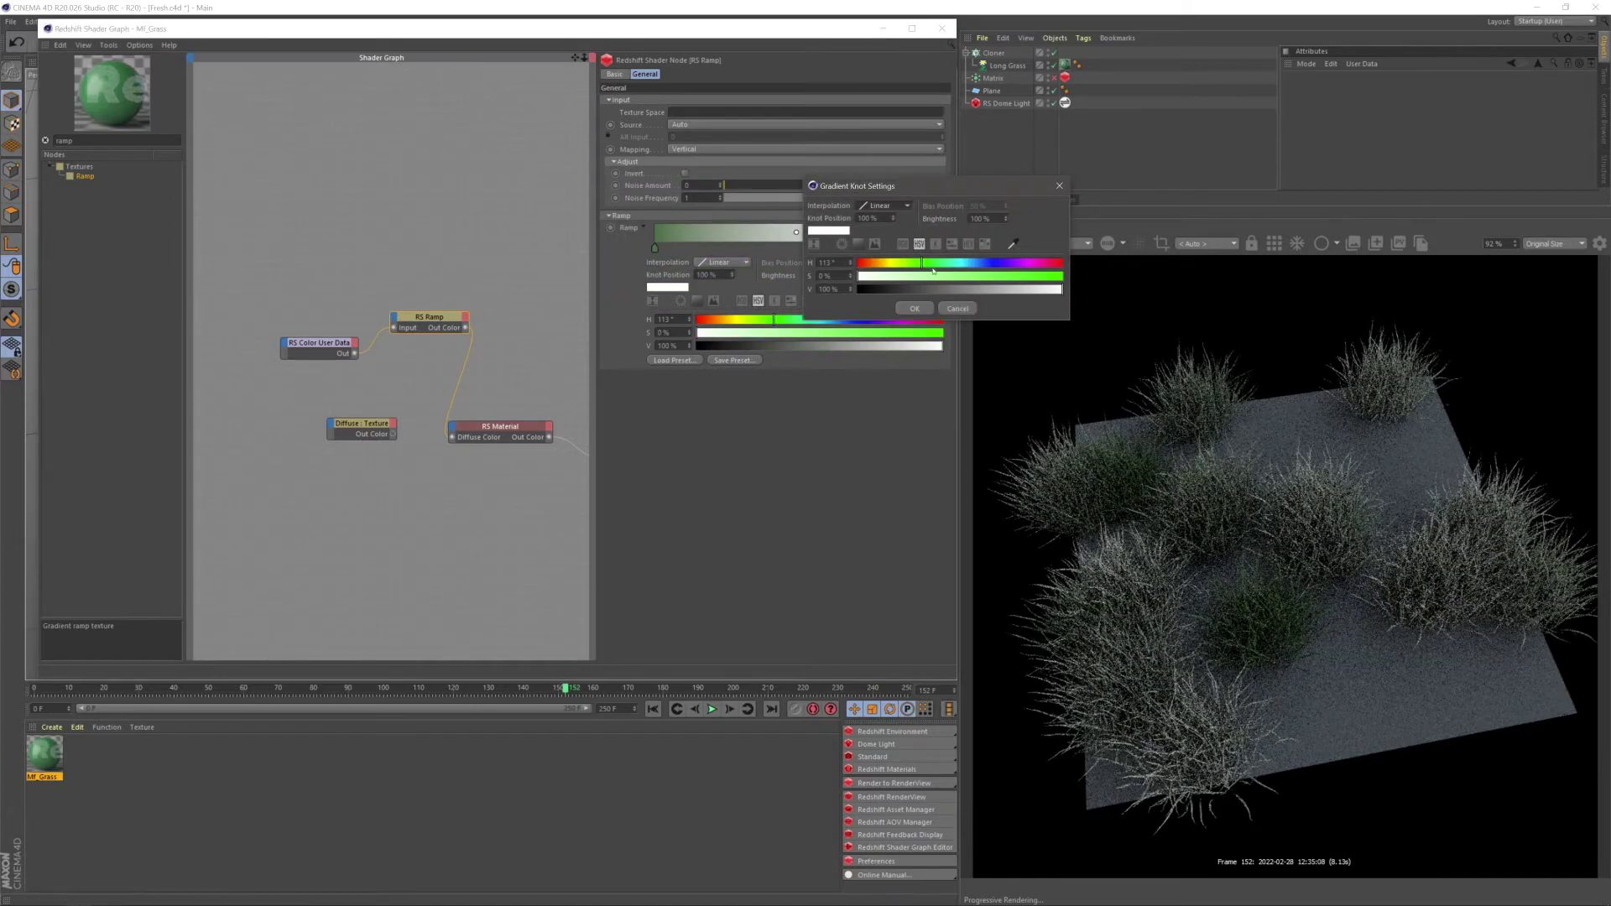
pyautogui.moveTo(933, 275); pyautogui.dragTo(909, 275)
pyautogui.moveTo(1011, 289); pyautogui.dragTo(994, 289)
pyautogui.click(915, 308)
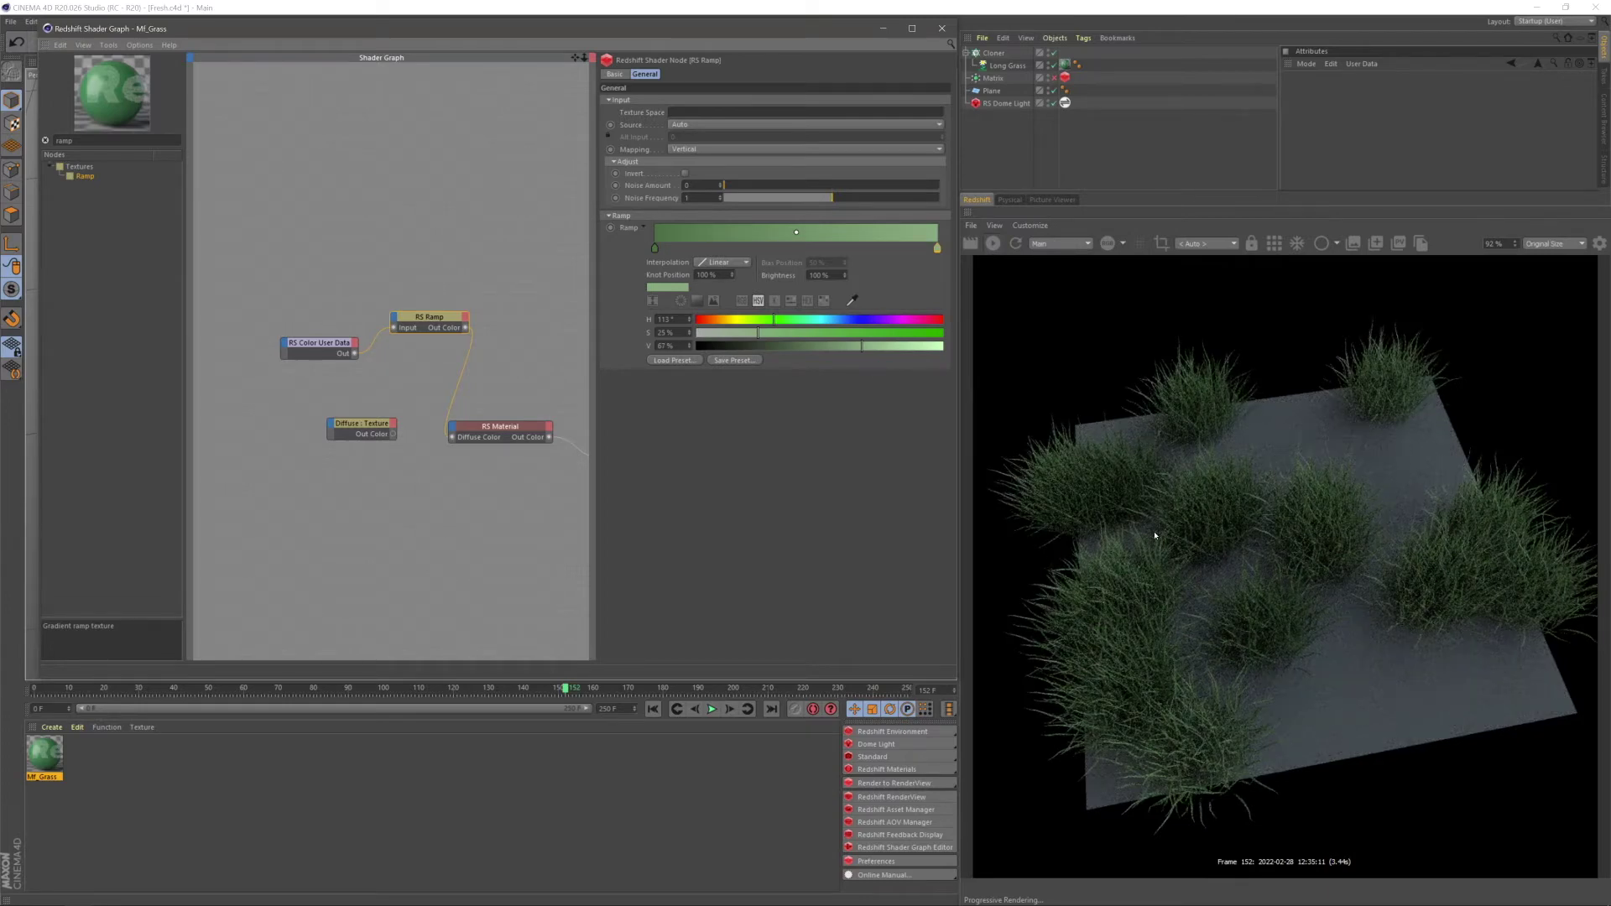
# Switch both ramp knots to Step interpolation and move the light green knot to about 44%
pyautogui.click(654, 247)
pyautogui.keyDown('shift'); pyautogui.click(937, 249); pyautogui.keyUp('shift')
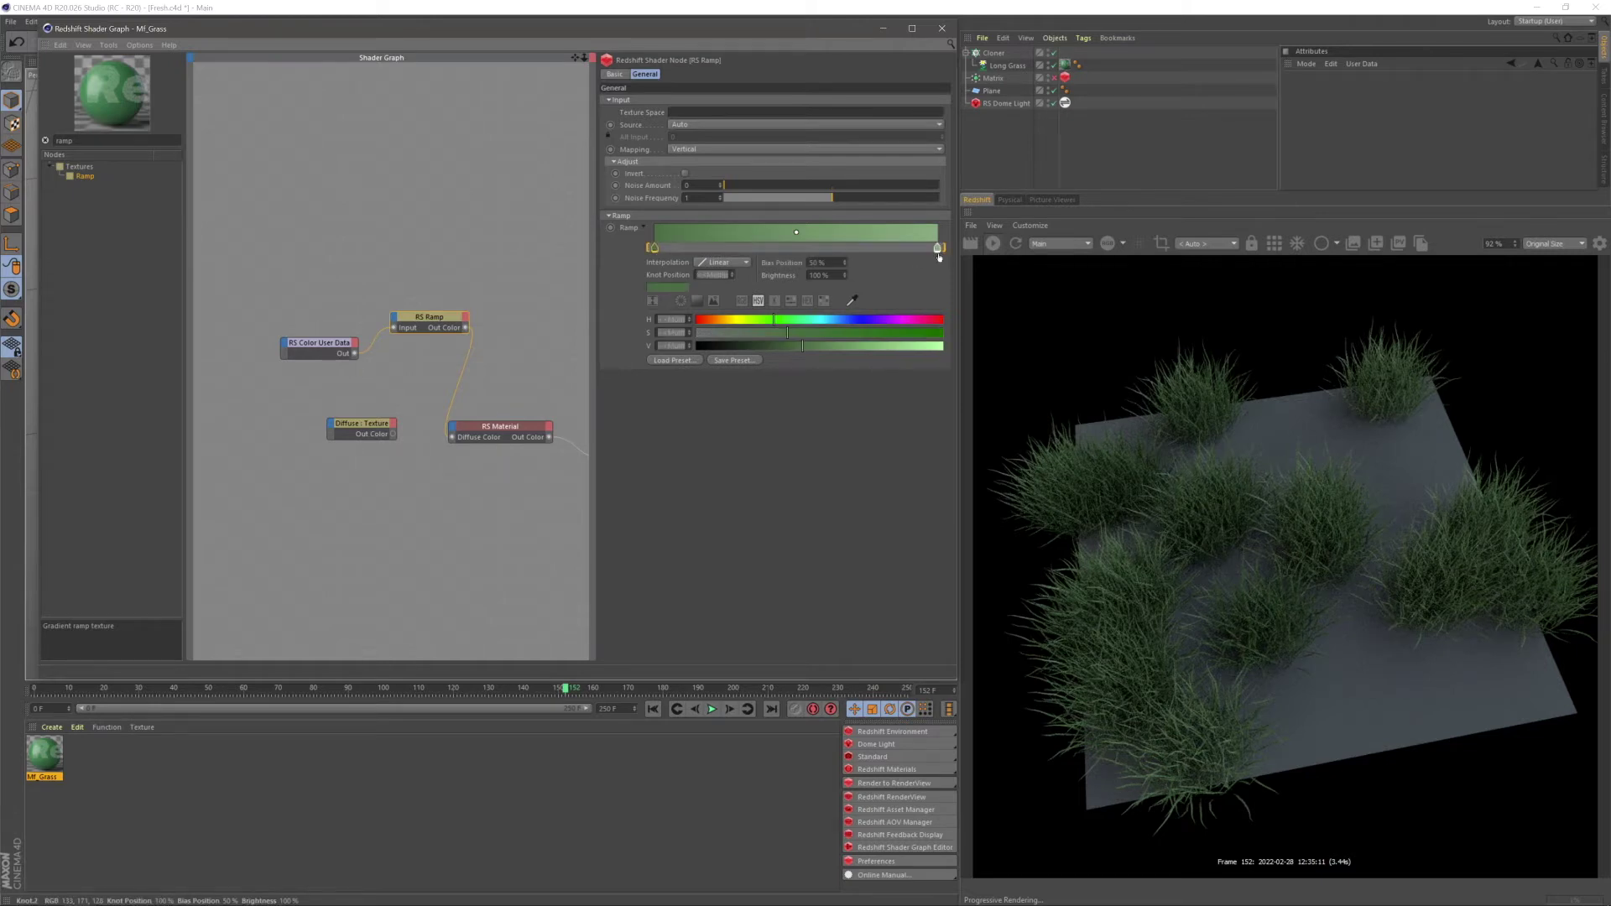
pyautogui.click(714, 262)
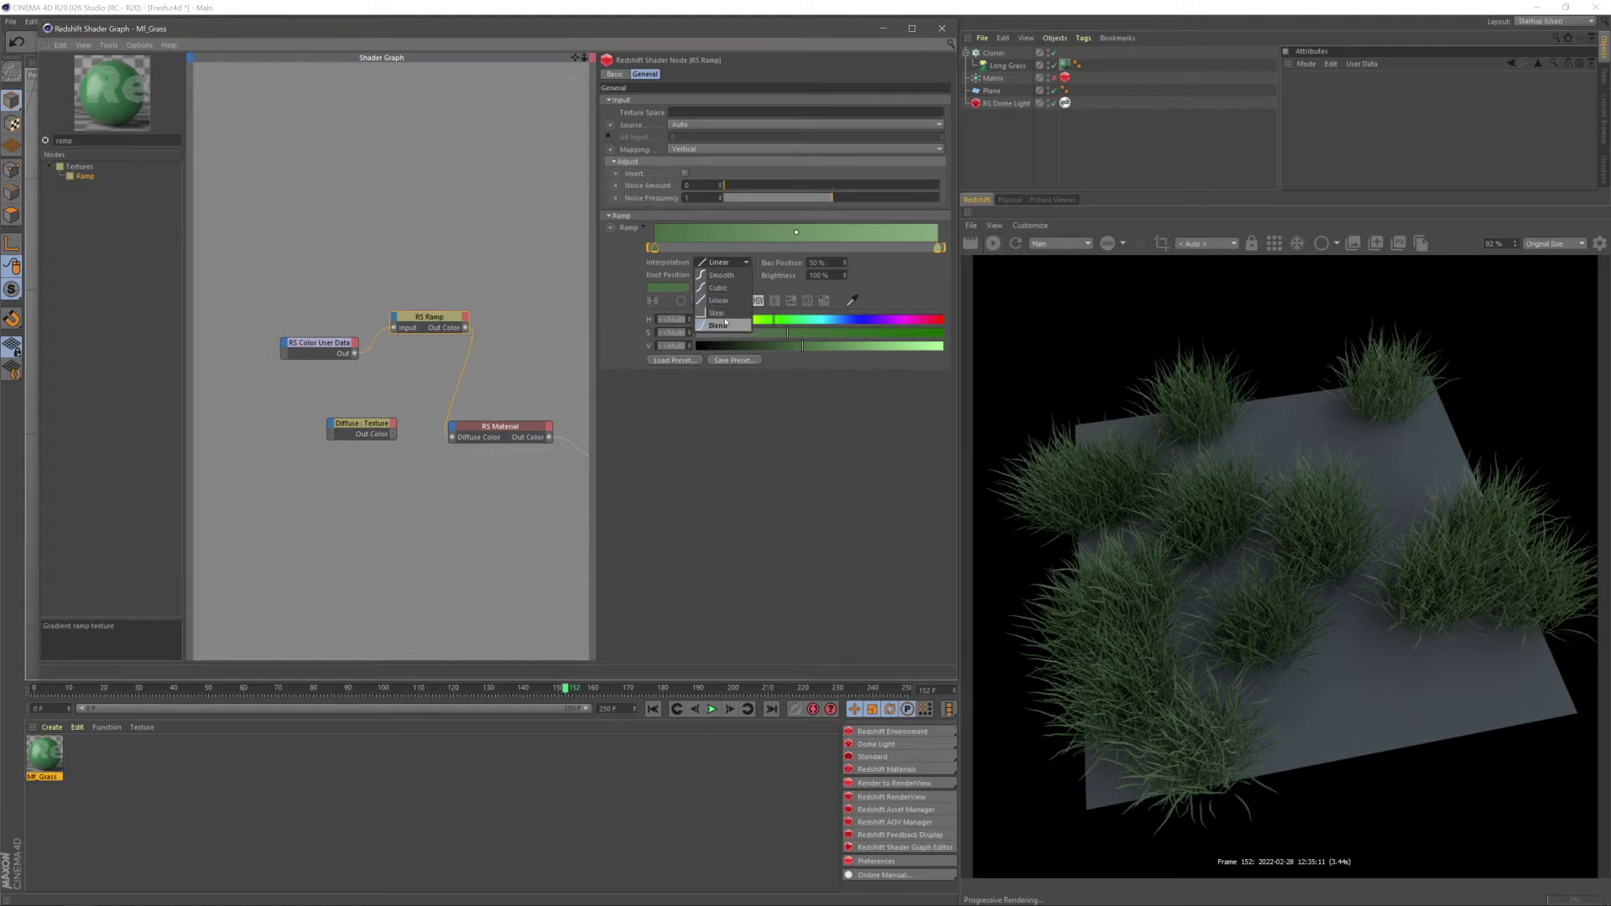
pyautogui.click(718, 312)
pyautogui.moveTo(937, 249); pyautogui.dragTo(784, 250)
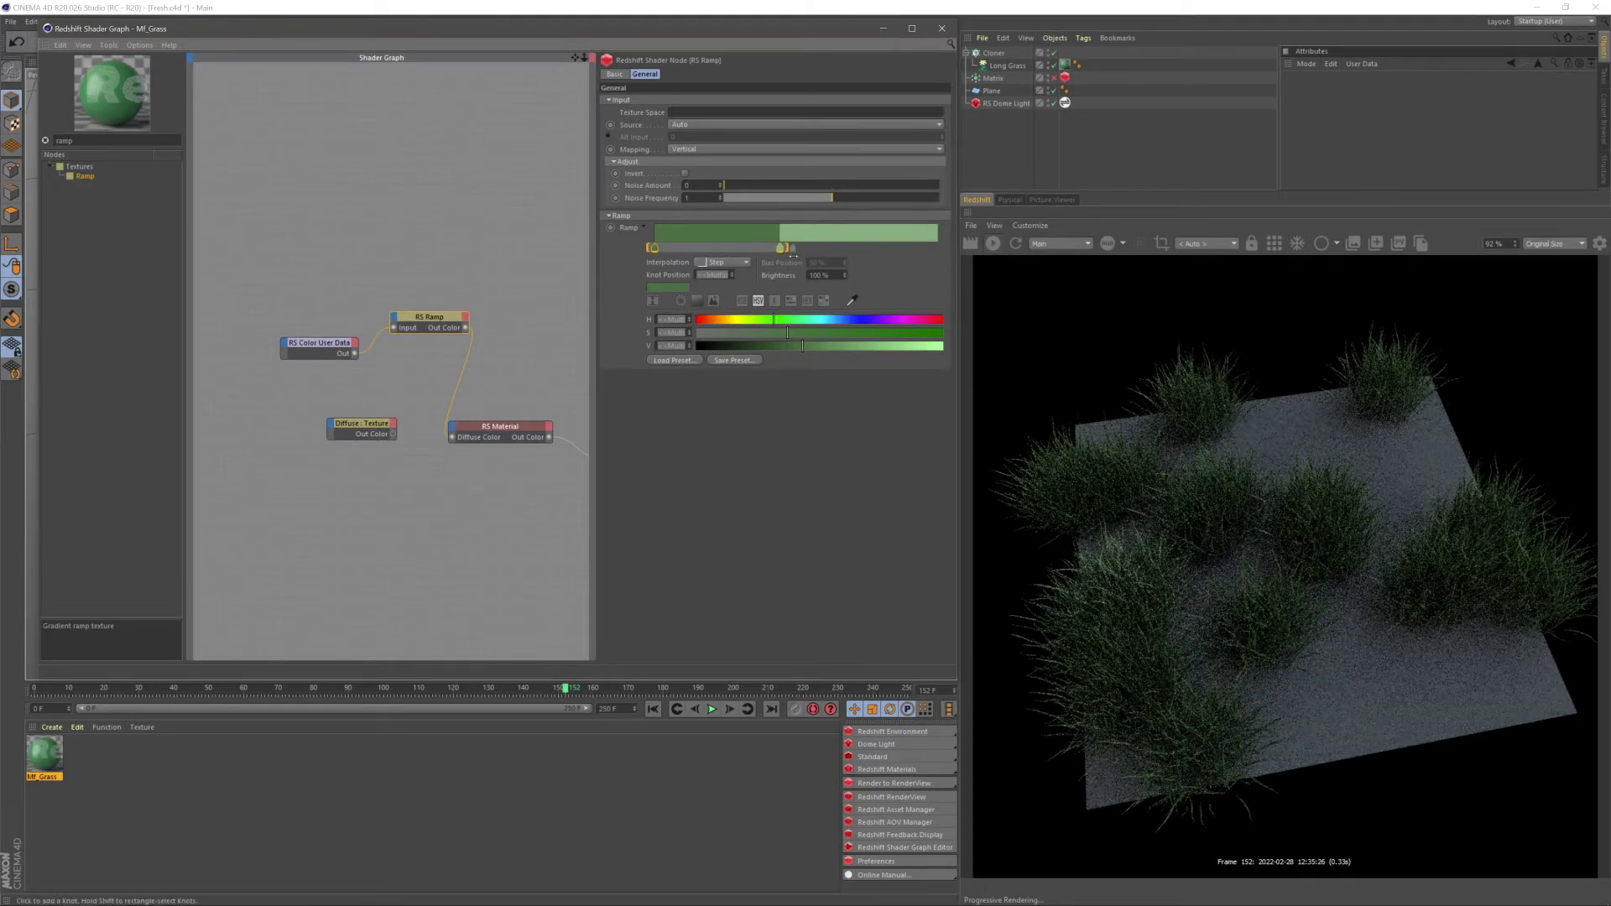
# Recolor the ramp's second knot purple (hue 287°, saturation 80%, value 74%) and move it to about 23%
pyautogui.doubleClick(781, 250)
pyautogui.doubleClick(780, 248)
pyautogui.click(866, 264)
pyautogui.click(868, 278)
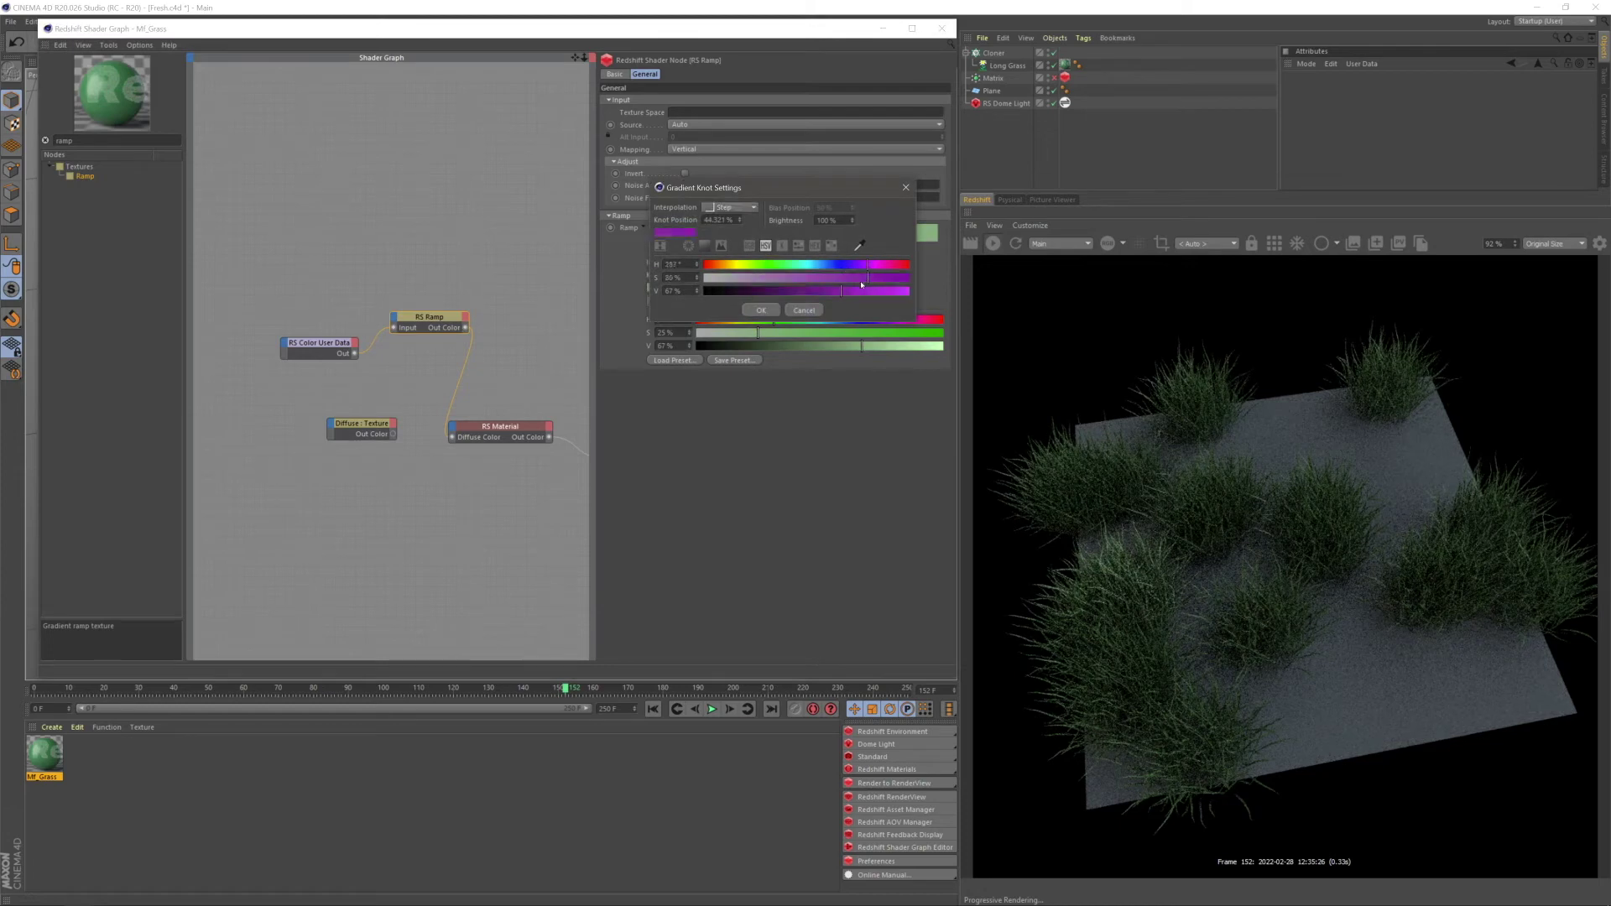
pyautogui.click(855, 291)
pyautogui.click(760, 310)
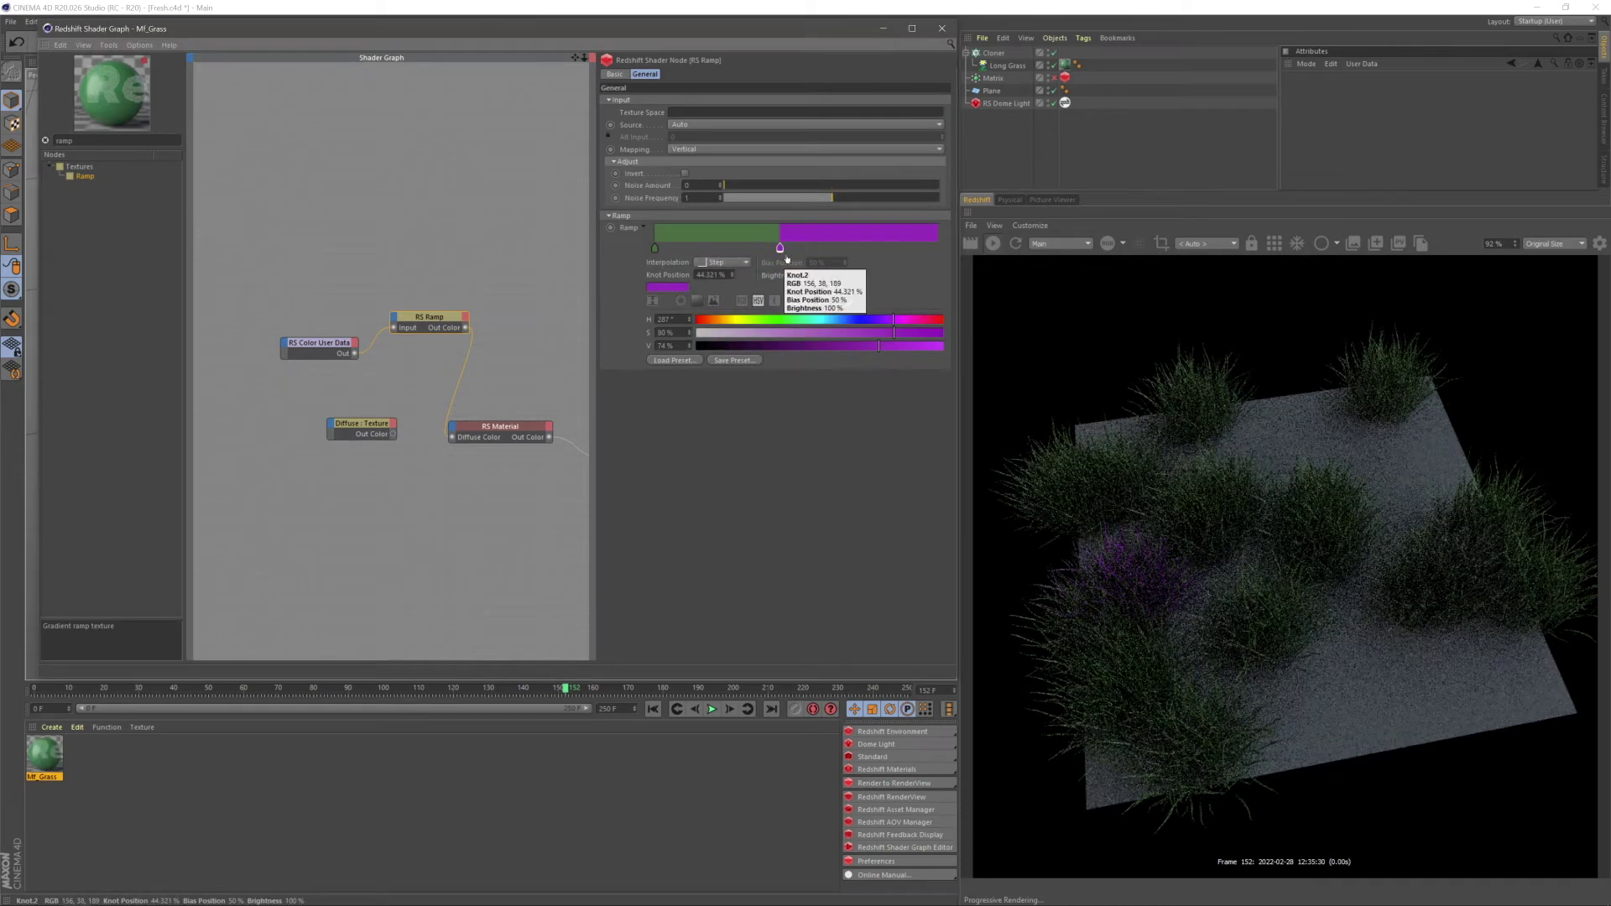
pyautogui.moveTo(780, 248); pyautogui.dragTo(724, 256)
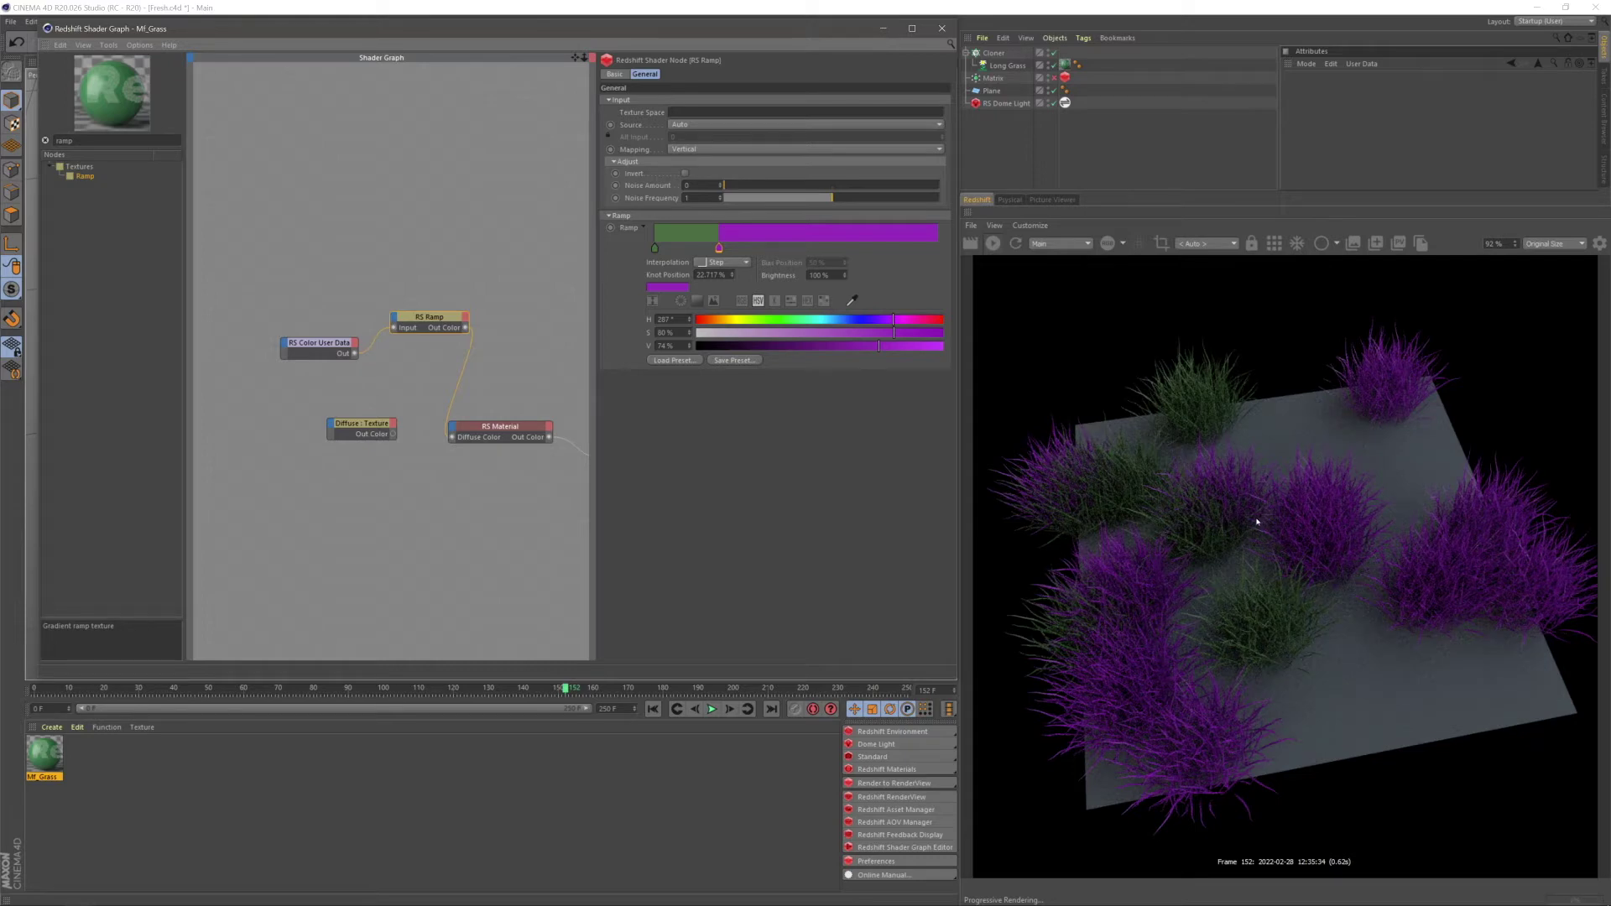
# Delete the Ramp and Color User Data nodes and reconnect the Diffuse texture to the RS Material's Diffuse Color
pyautogui.keyDown('shift'); pyautogui.click(353, 343); pyautogui.keyUp('shift')
pyautogui.press('Delete')
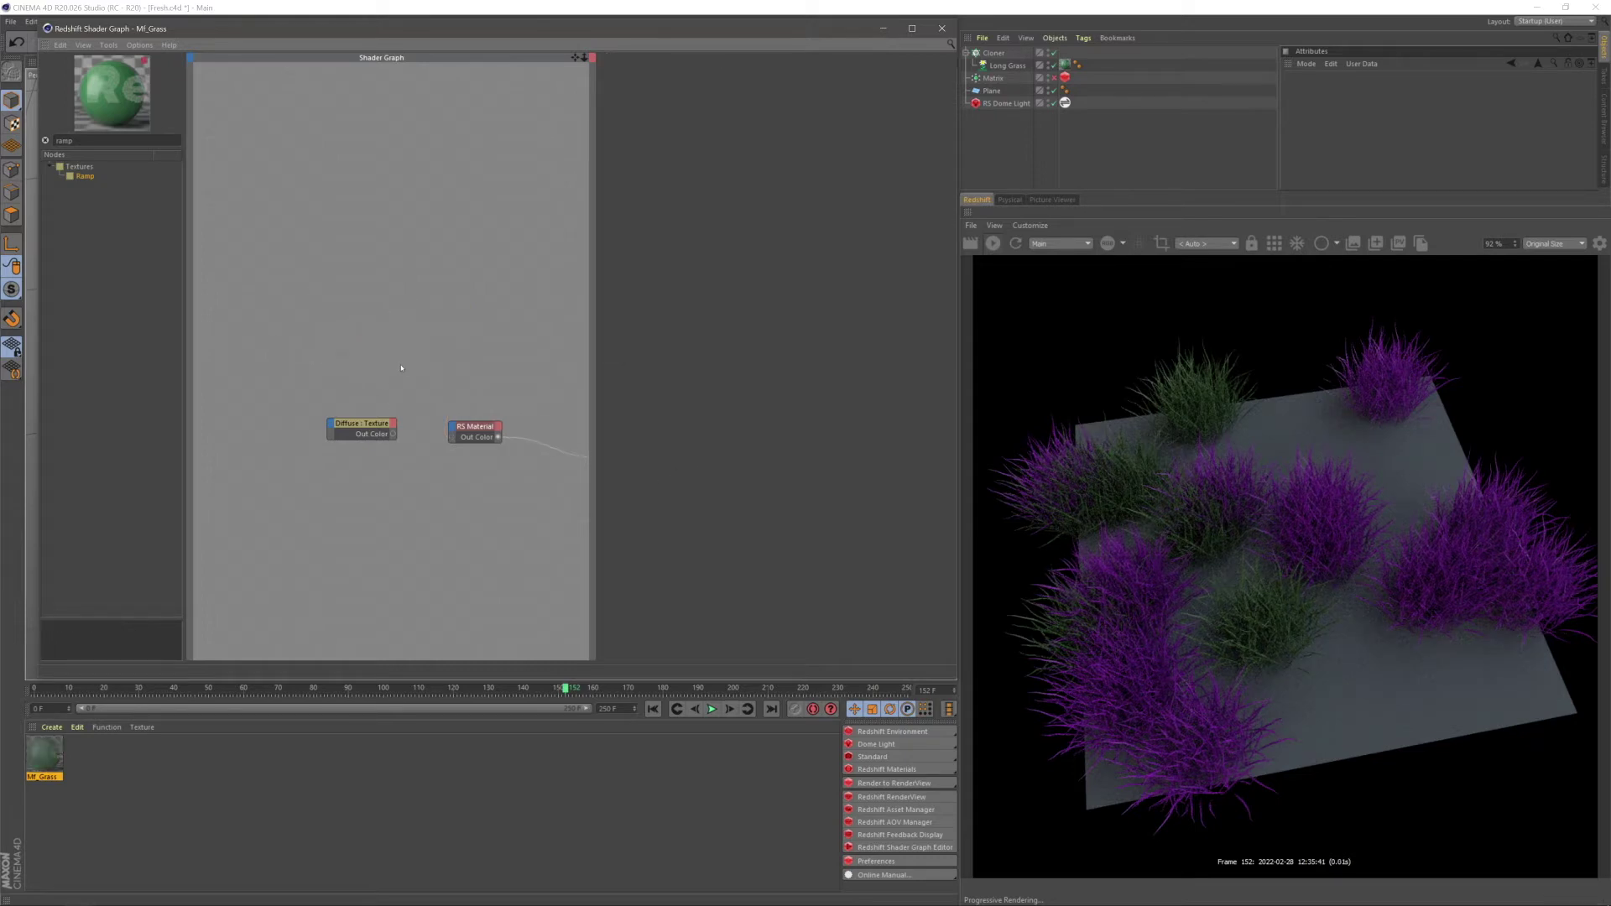
pyautogui.click(396, 435)
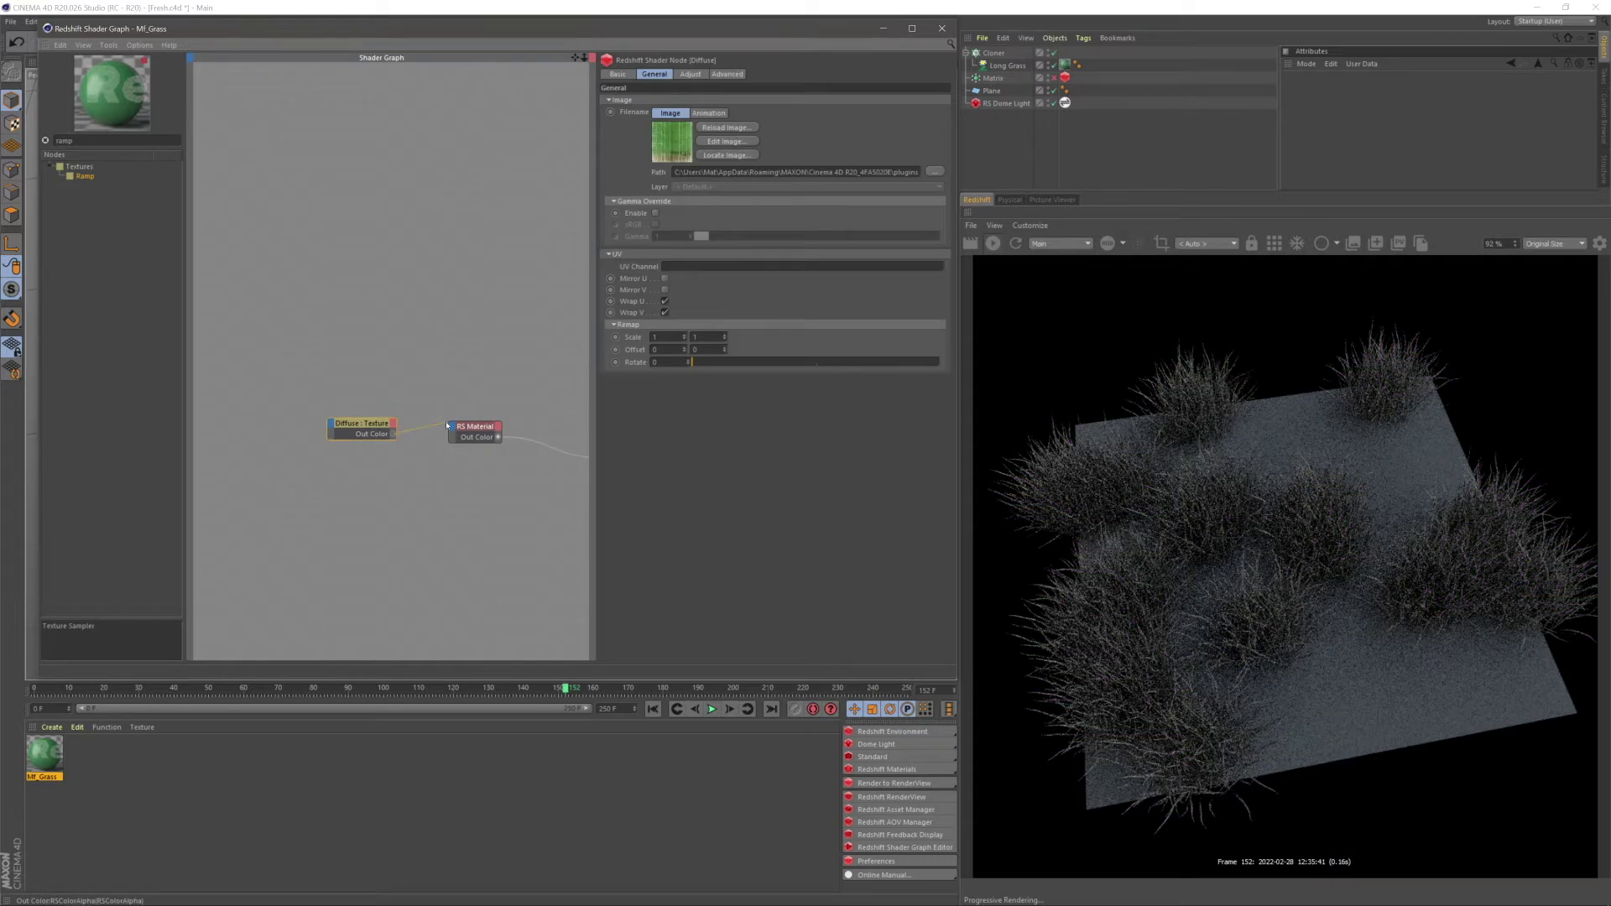
pyautogui.moveTo(453, 428); pyautogui.dragTo(453, 428)
pyautogui.click(672, 433)
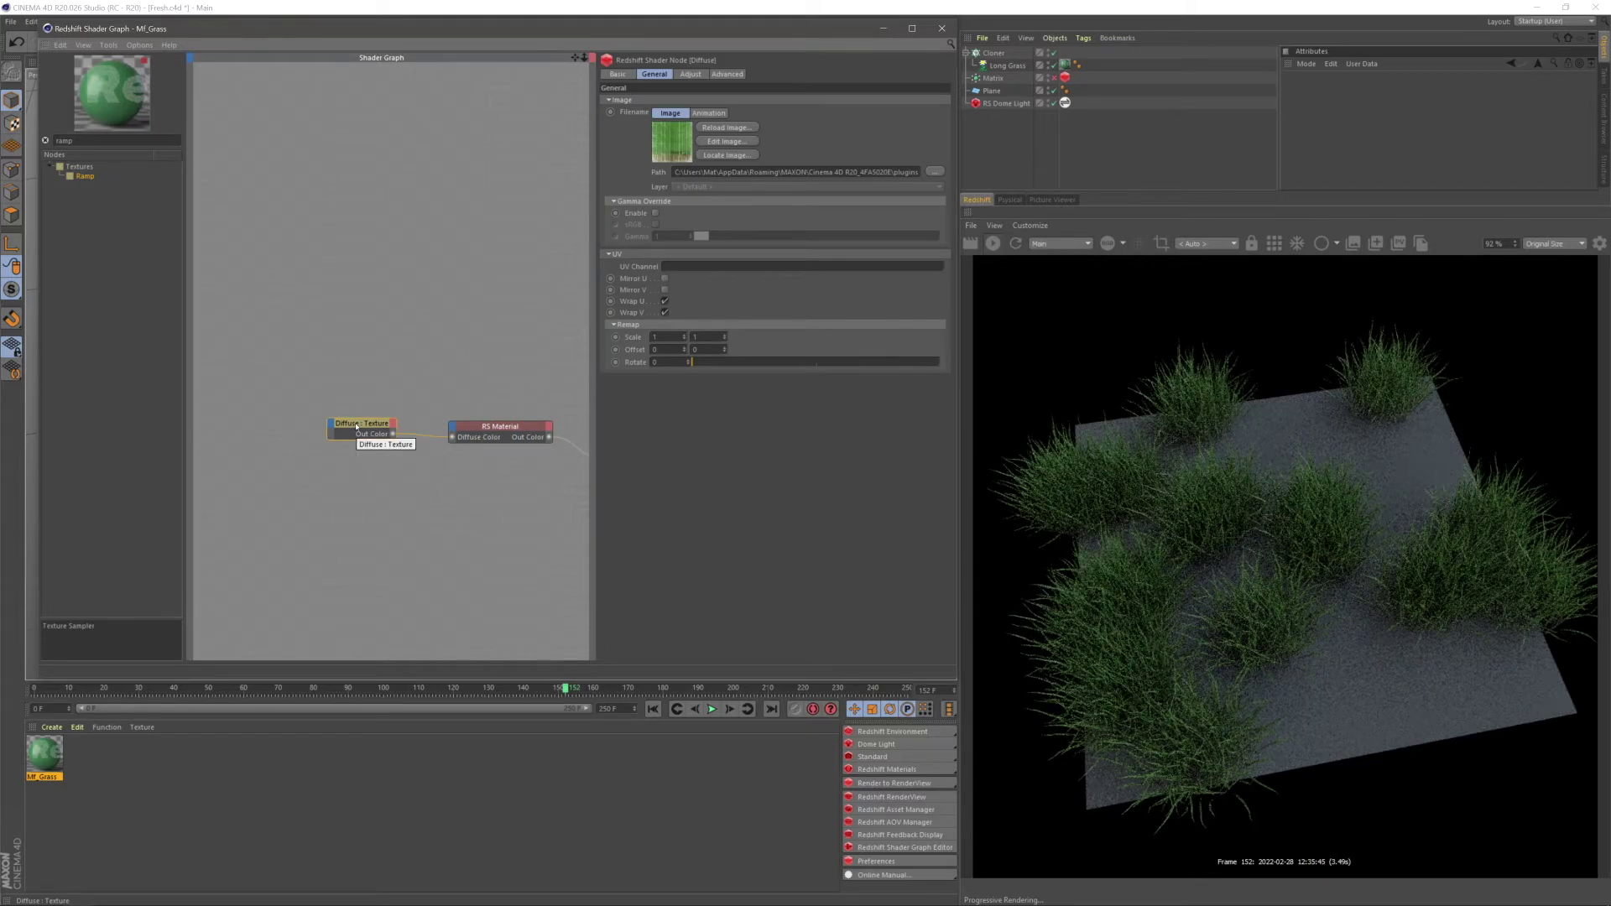
# Insert a Color Correct node between the Diffuse texture and the RS Material's Diffuse Color
pyautogui.click(276, 335)
pyautogui.moveTo(92, 141); pyautogui.dragTo(42, 139)
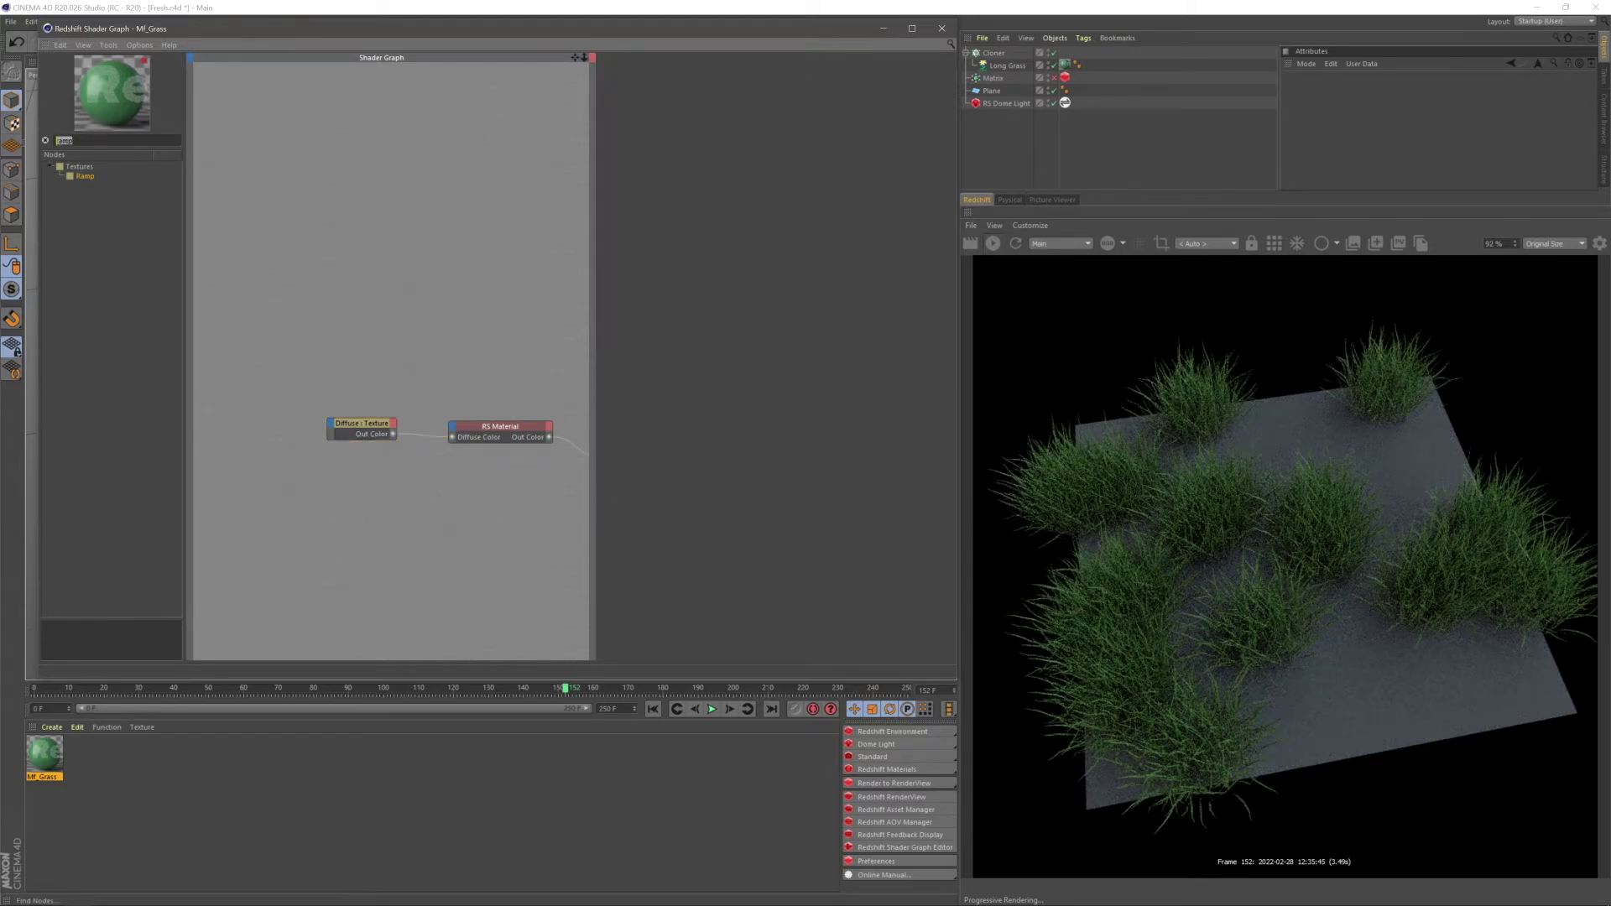
pyautogui.click(101, 141)
pyautogui.write('color corr')
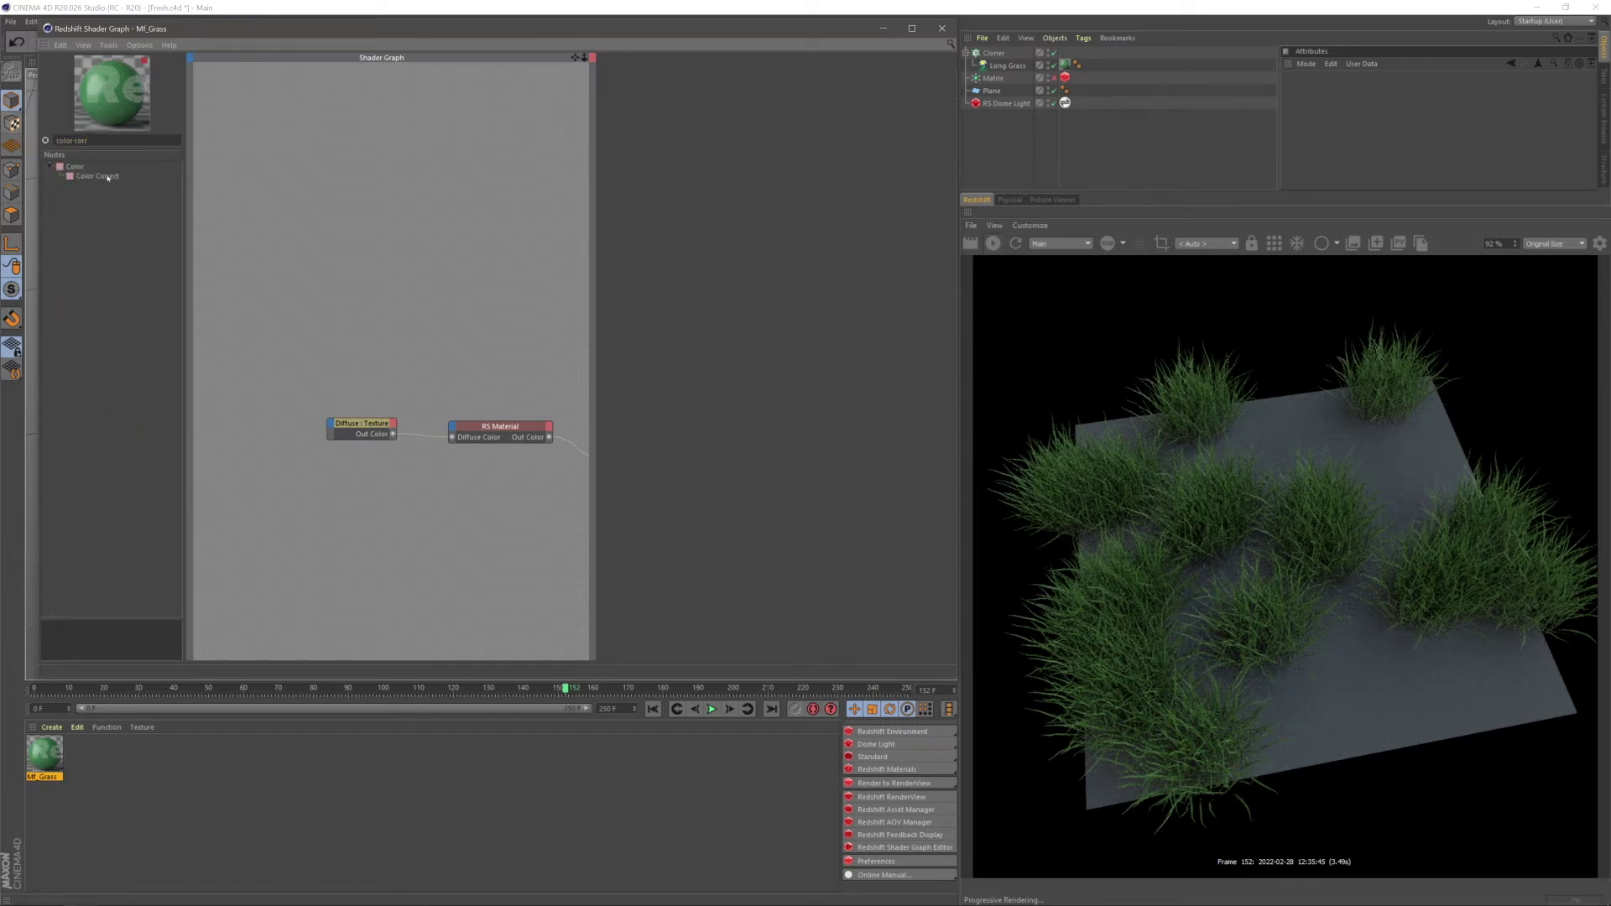
pyautogui.moveTo(107, 177); pyautogui.dragTo(382, 335)
pyautogui.moveTo(489, 368); pyautogui.dragTo(547, 388, button='middle')
pyautogui.moveTo(425, 442); pyautogui.dragTo(334, 412)
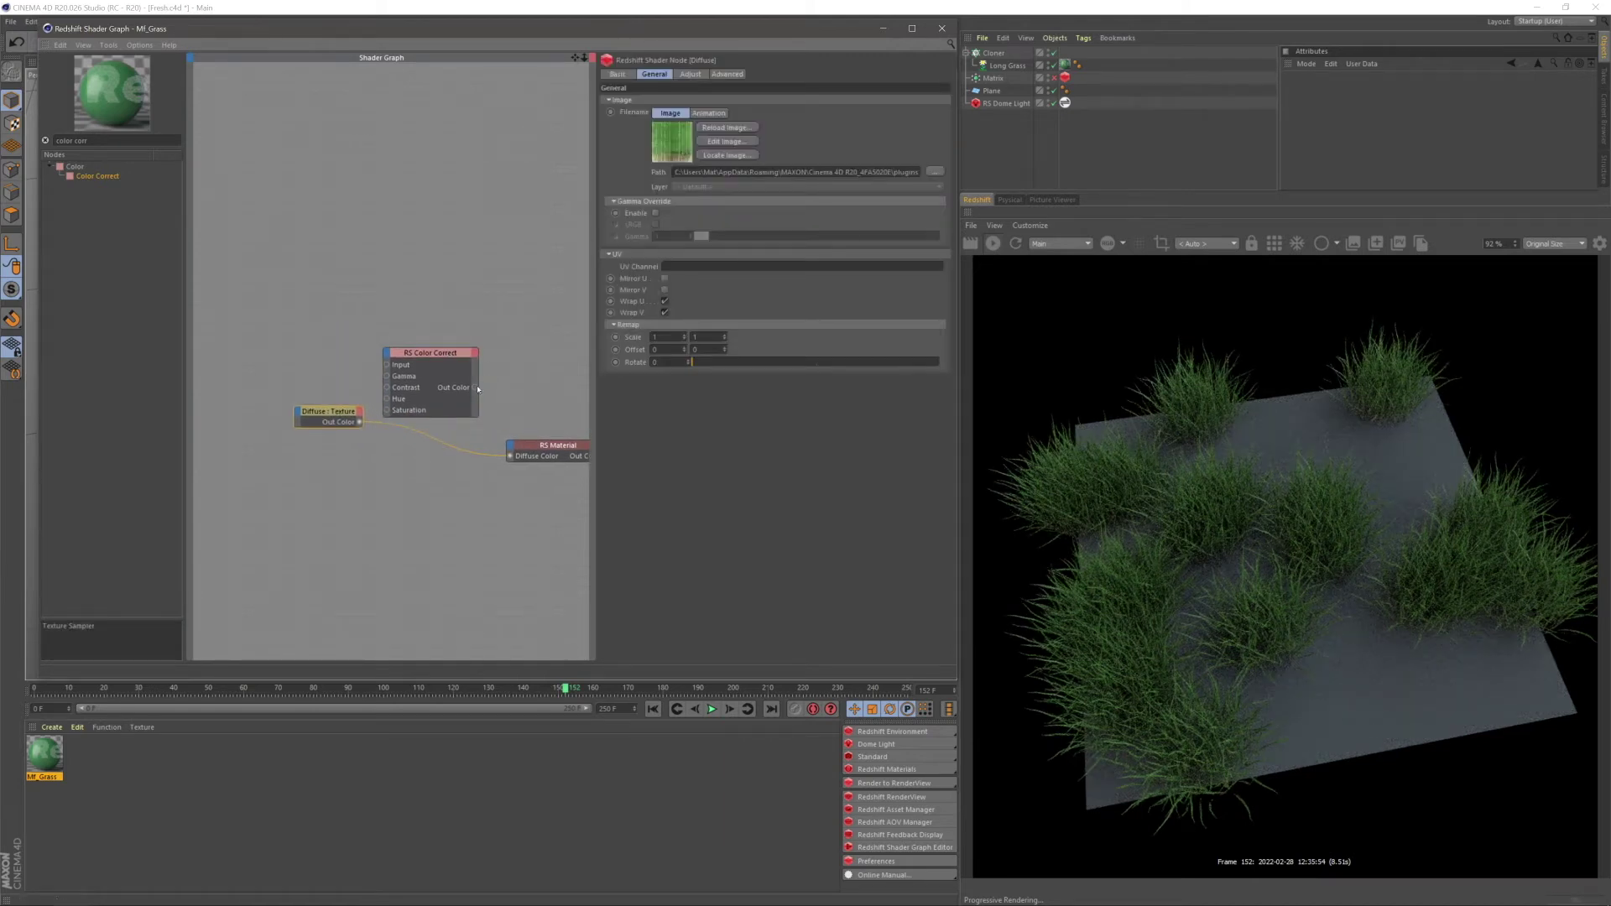
pyautogui.moveTo(507, 459); pyautogui.dragTo(508, 456)
pyautogui.moveTo(335, 412); pyautogui.dragTo(284, 361)
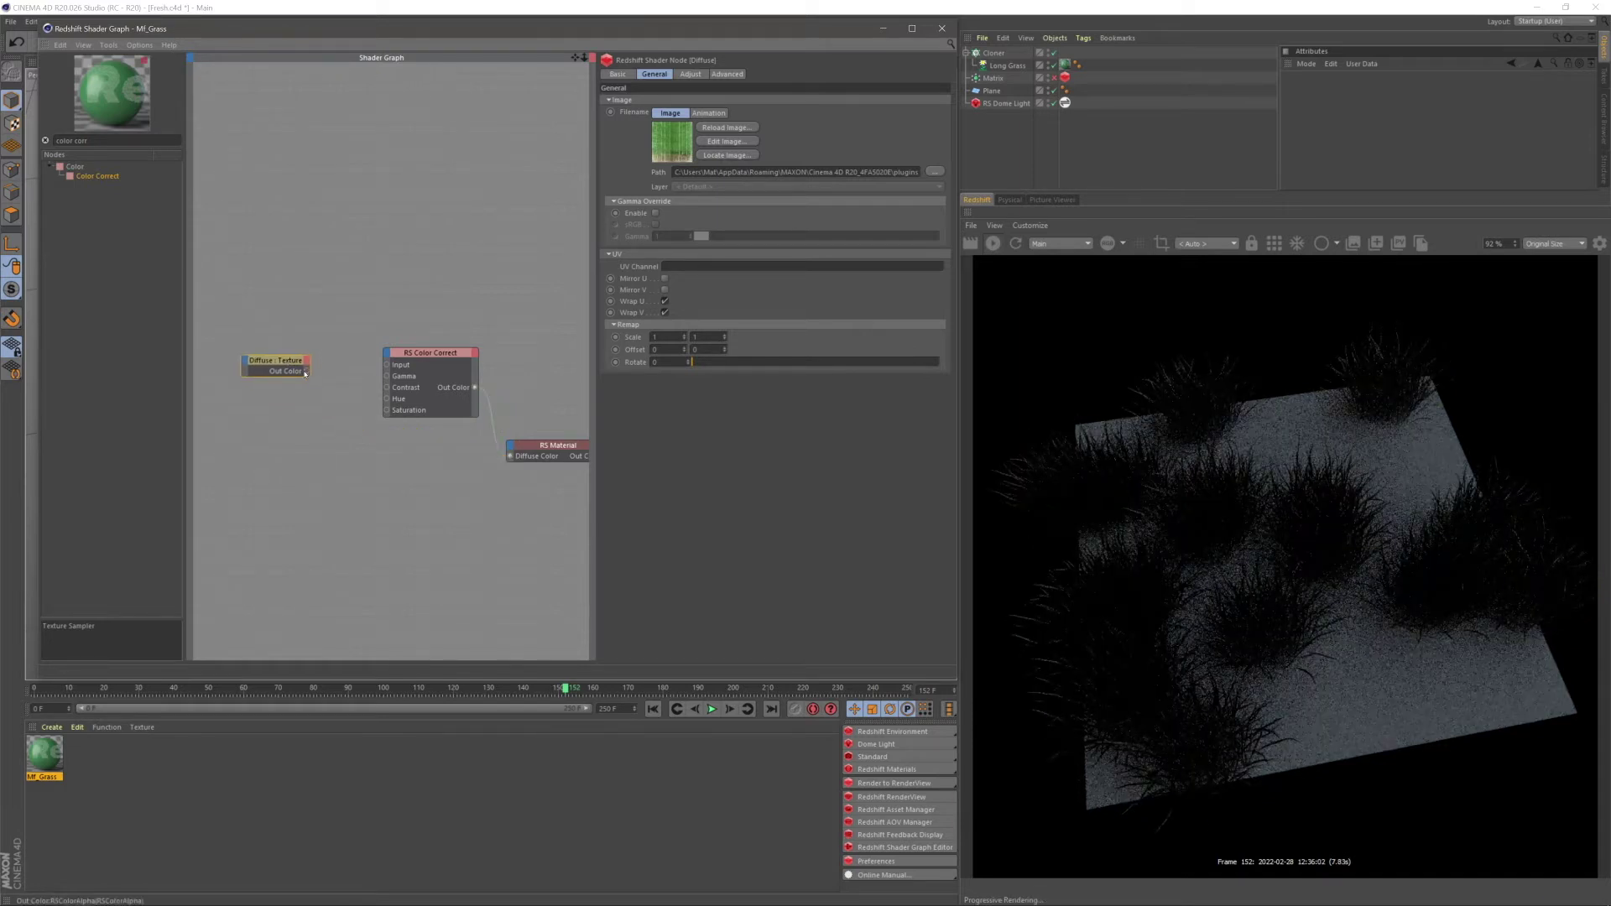
pyautogui.moveTo(389, 367); pyautogui.dragTo(389, 367)
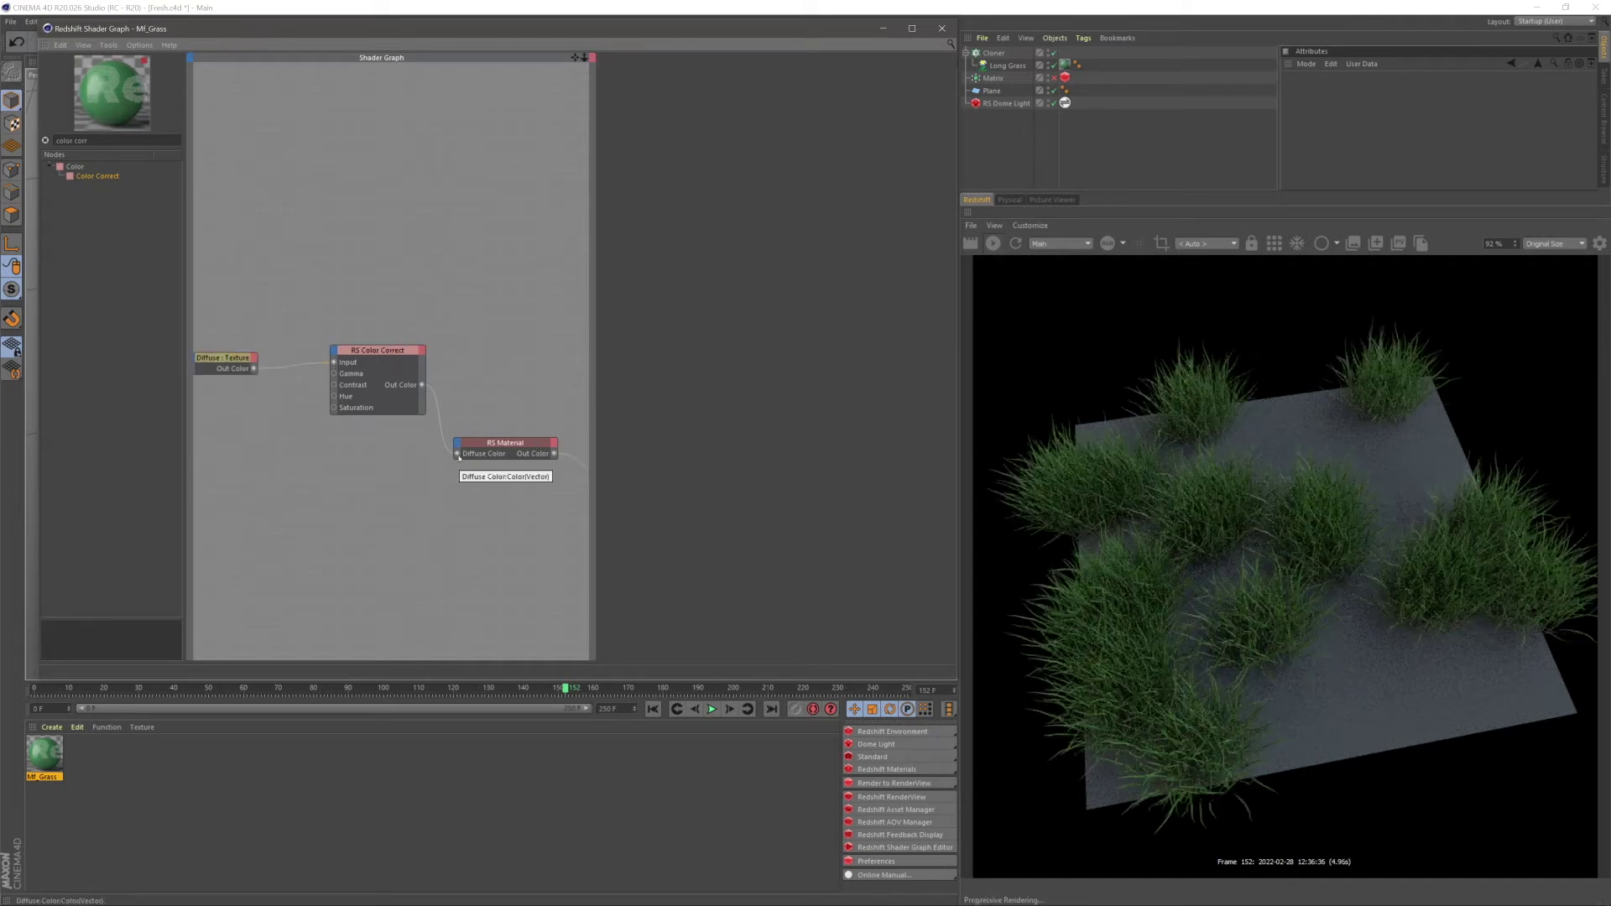
# Add a Color User Data node and a Ramp node below the Diffuse texture node
pyautogui.moveTo(399, 525); pyautogui.dragTo(469, 535, button='middle')
pyautogui.moveTo(94, 141); pyautogui.dragTo(14, 130)
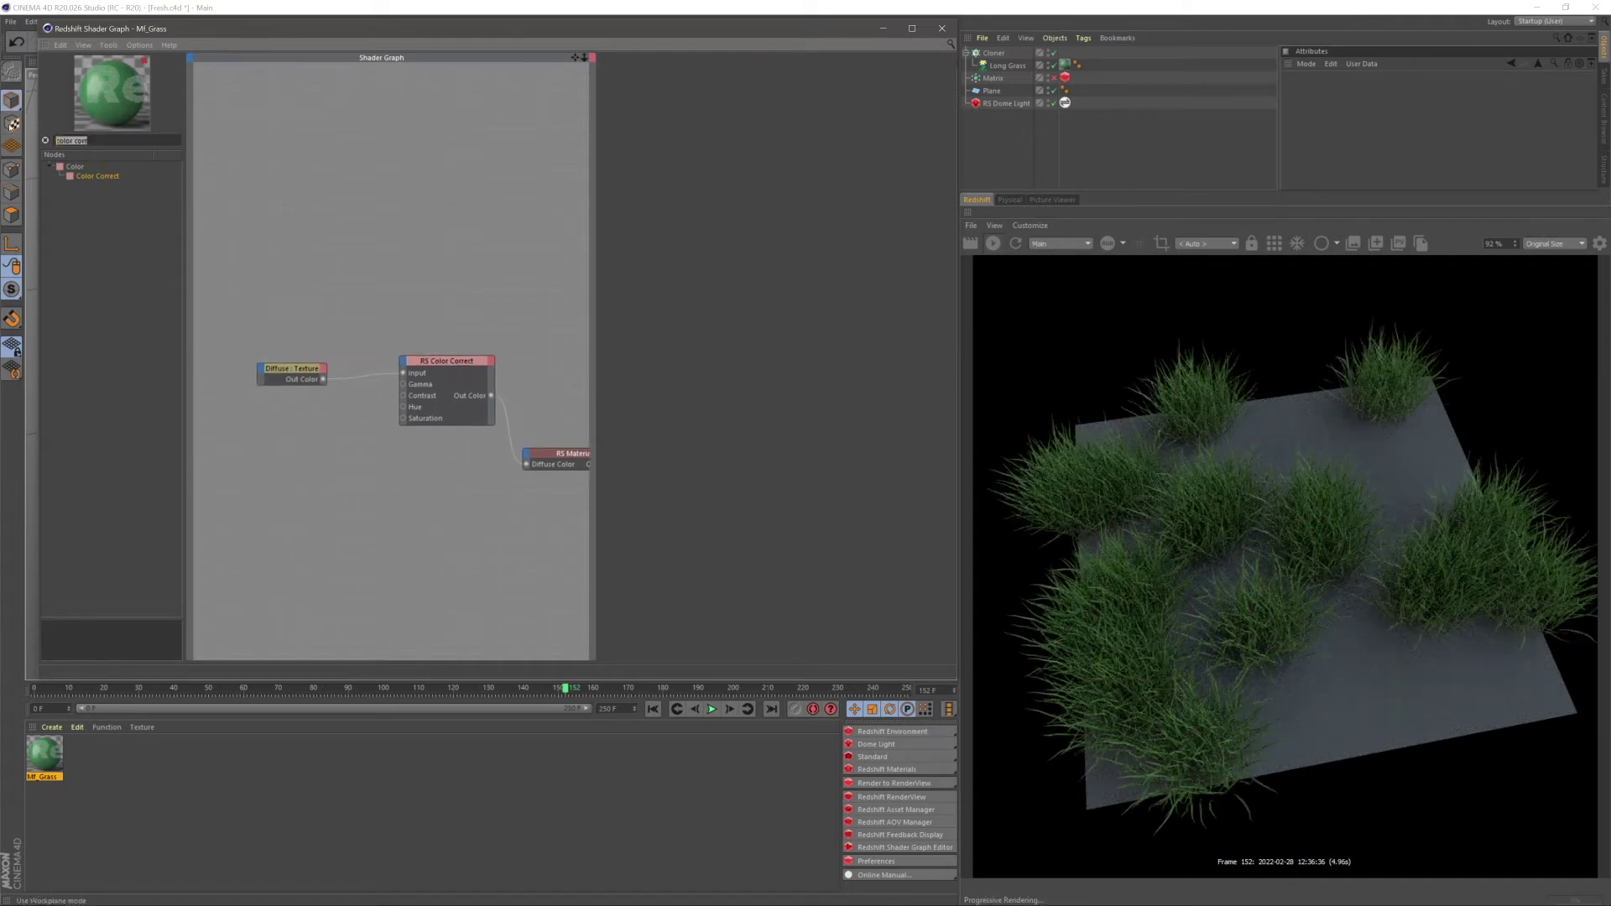
pyautogui.write('user')
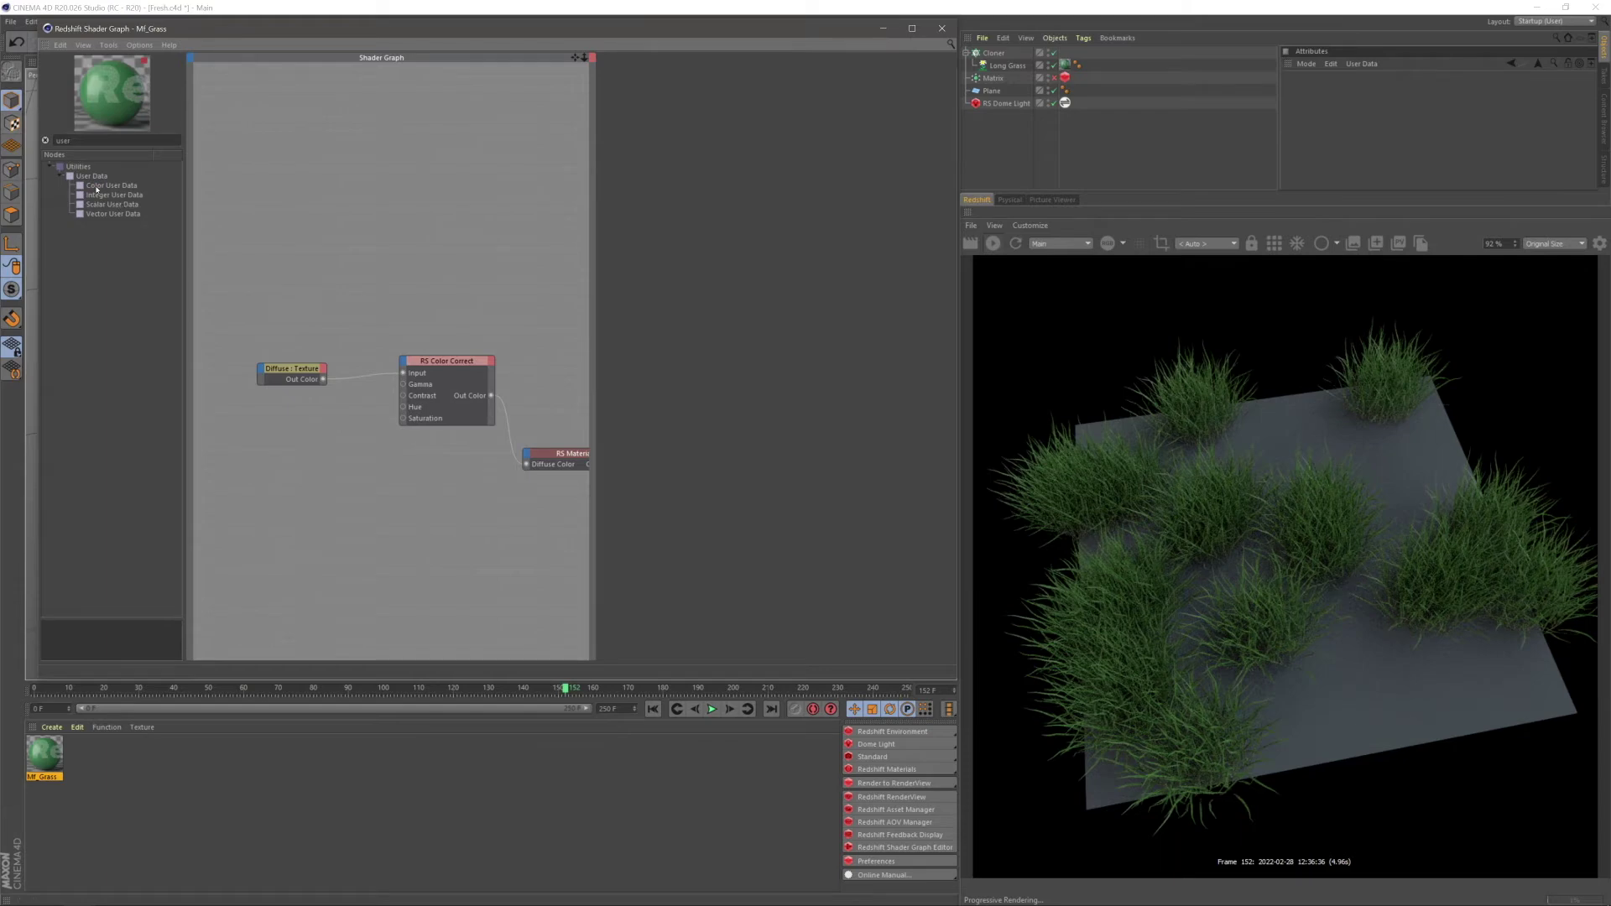
pyautogui.moveTo(97, 189); pyautogui.dragTo(279, 438)
pyautogui.hotkey('ctrl', 'a')
pyautogui.write('ra')
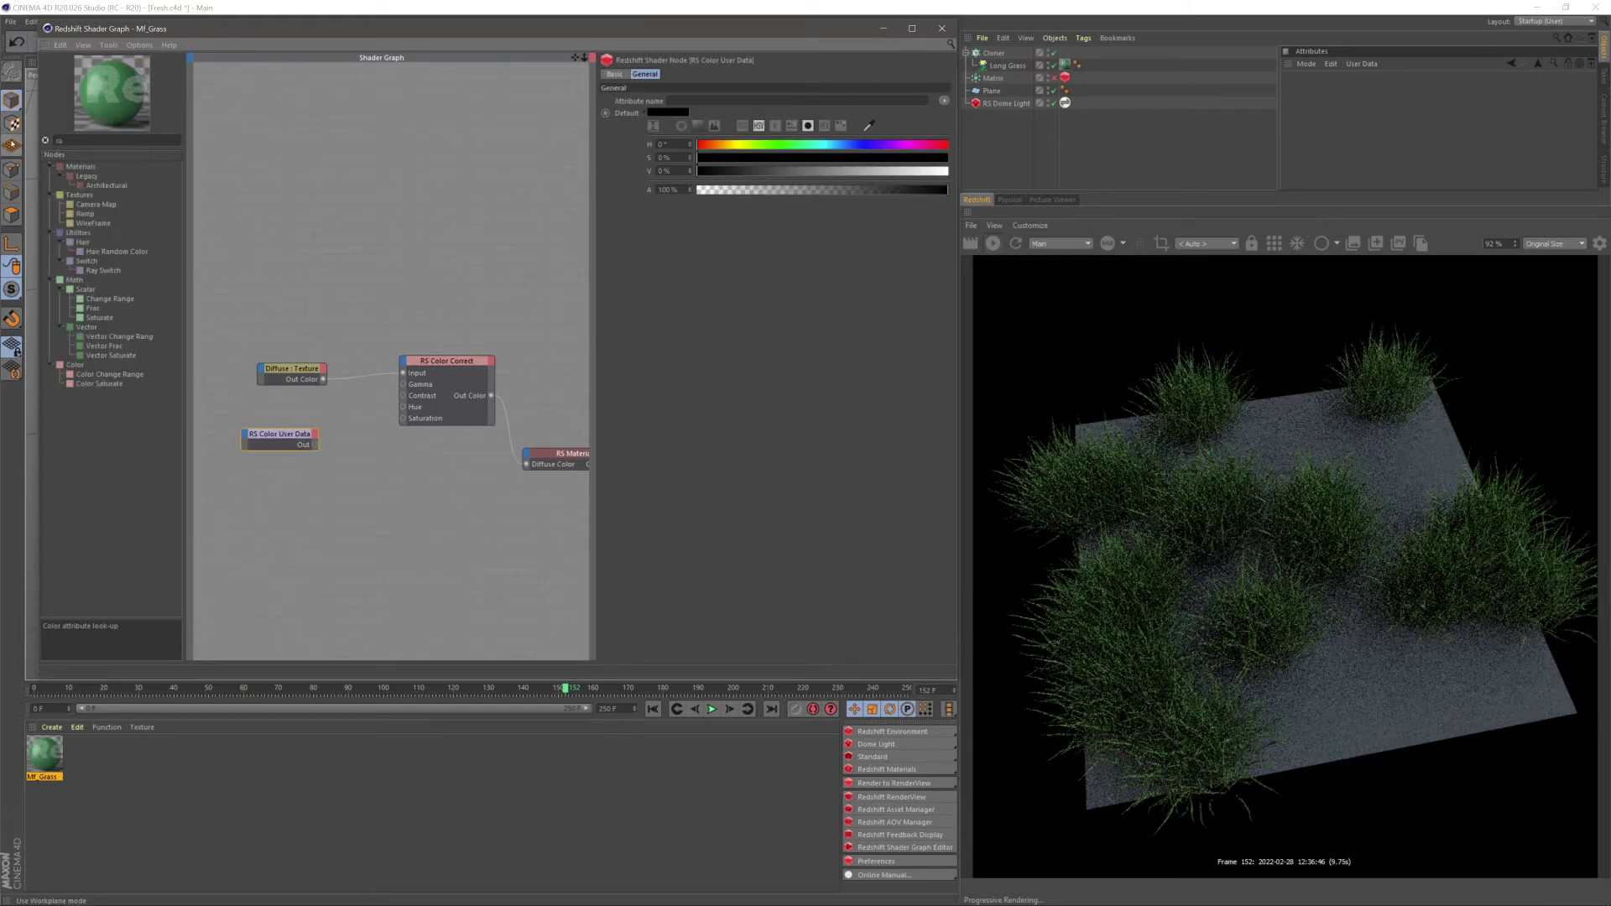
pyautogui.write('mp')
pyautogui.moveTo(336, 473); pyautogui.dragTo(349, 471)
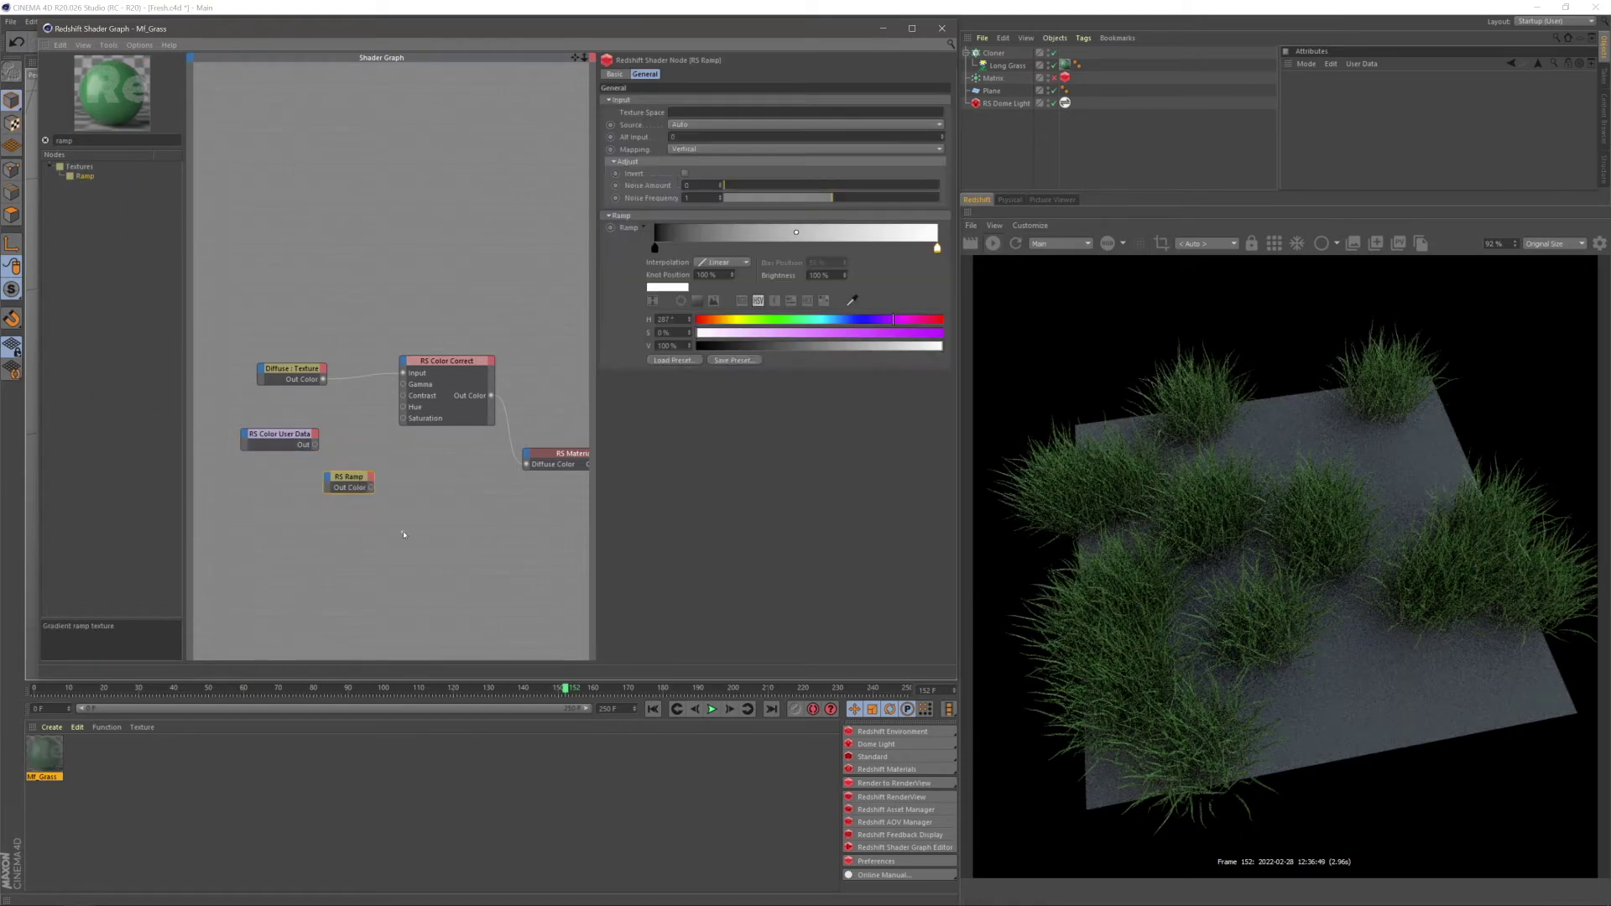
# Connect the Color User Data node to the Ramp's input and the Ramp's Out Color to the Color Correct node's Gamma
pyautogui.moveTo(406, 536); pyautogui.dragTo(466, 549, button='middle')
pyautogui.moveTo(337, 449); pyautogui.dragTo(303, 474)
pyautogui.moveTo(411, 498); pyautogui.dragTo(406, 476)
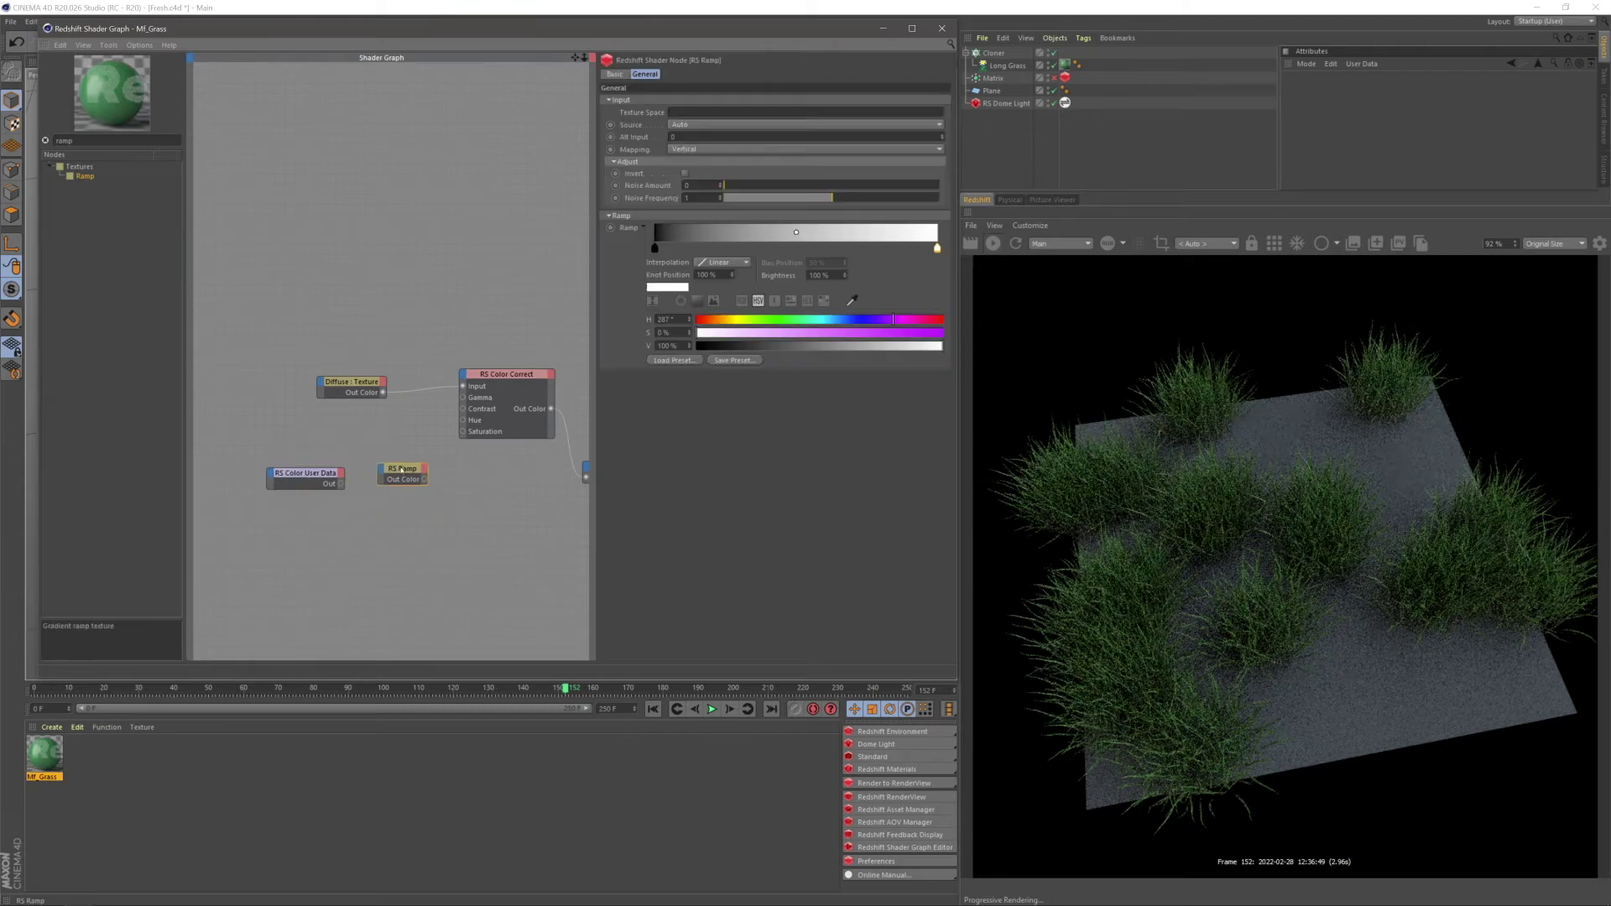
pyautogui.moveTo(464, 399); pyautogui.dragTo(464, 398)
pyautogui.moveTo(402, 468); pyautogui.dragTo(363, 423)
pyautogui.click(434, 427)
pyautogui.moveTo(322, 478); pyautogui.dragTo(310, 452)
# Set the new Color User Data node's attribute to the object attribute Geometry ID Color
pyautogui.click(944, 100)
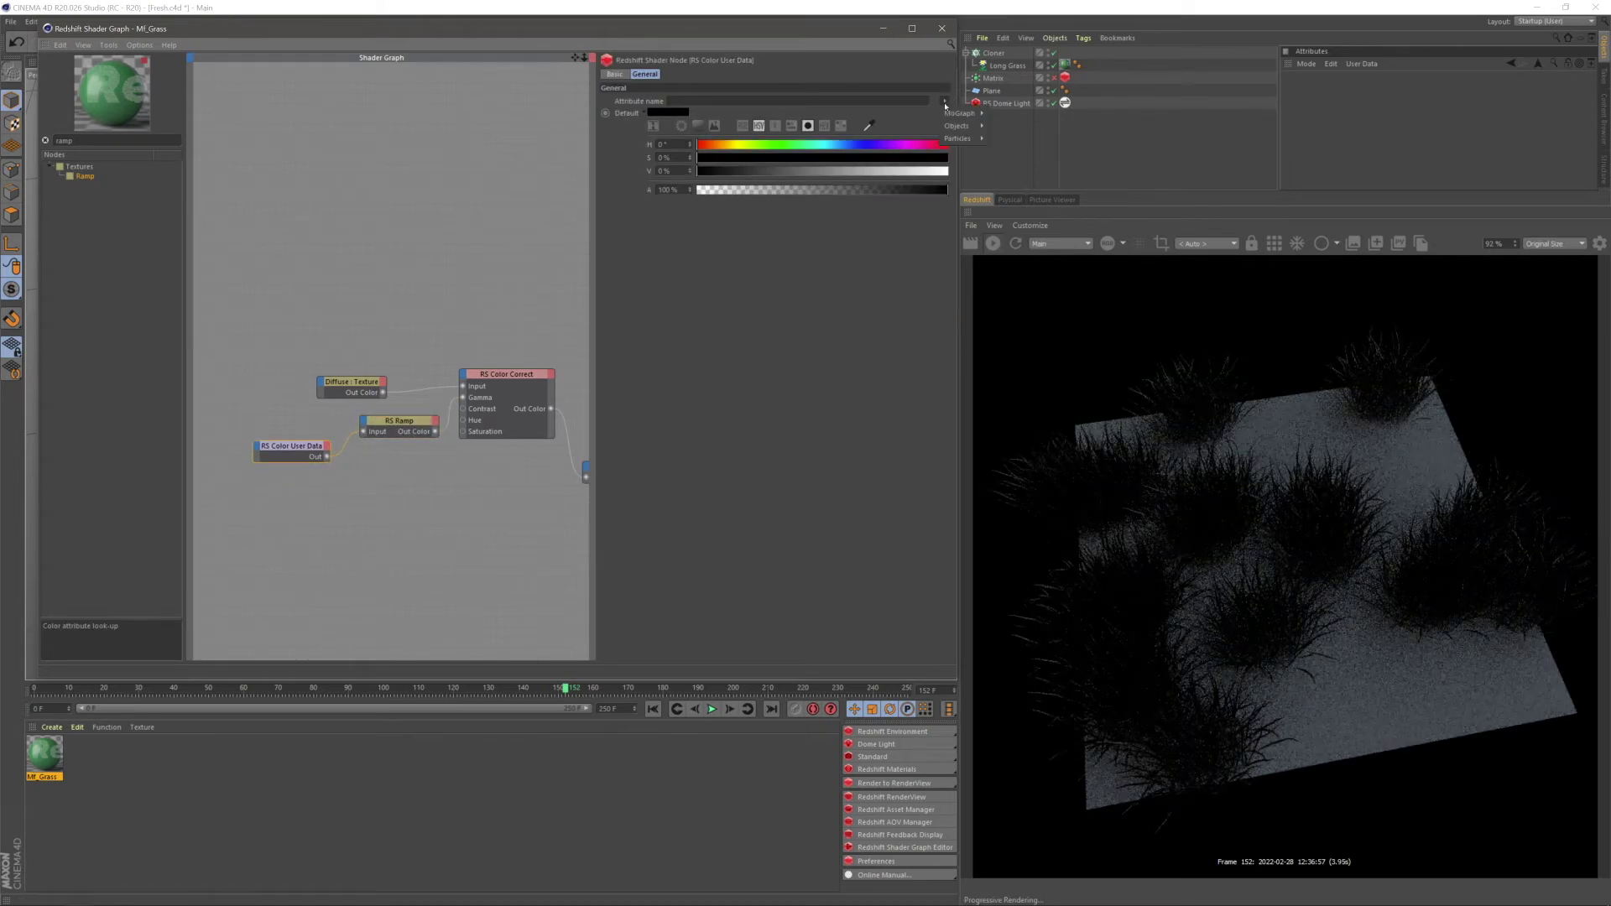
pyautogui.moveTo(967, 126)
pyautogui.click(1026, 165)
pyautogui.click(296, 493)
# Raise the brightness of the Ramp's black starting knot until it is a light grey
pyautogui.click(388, 428)
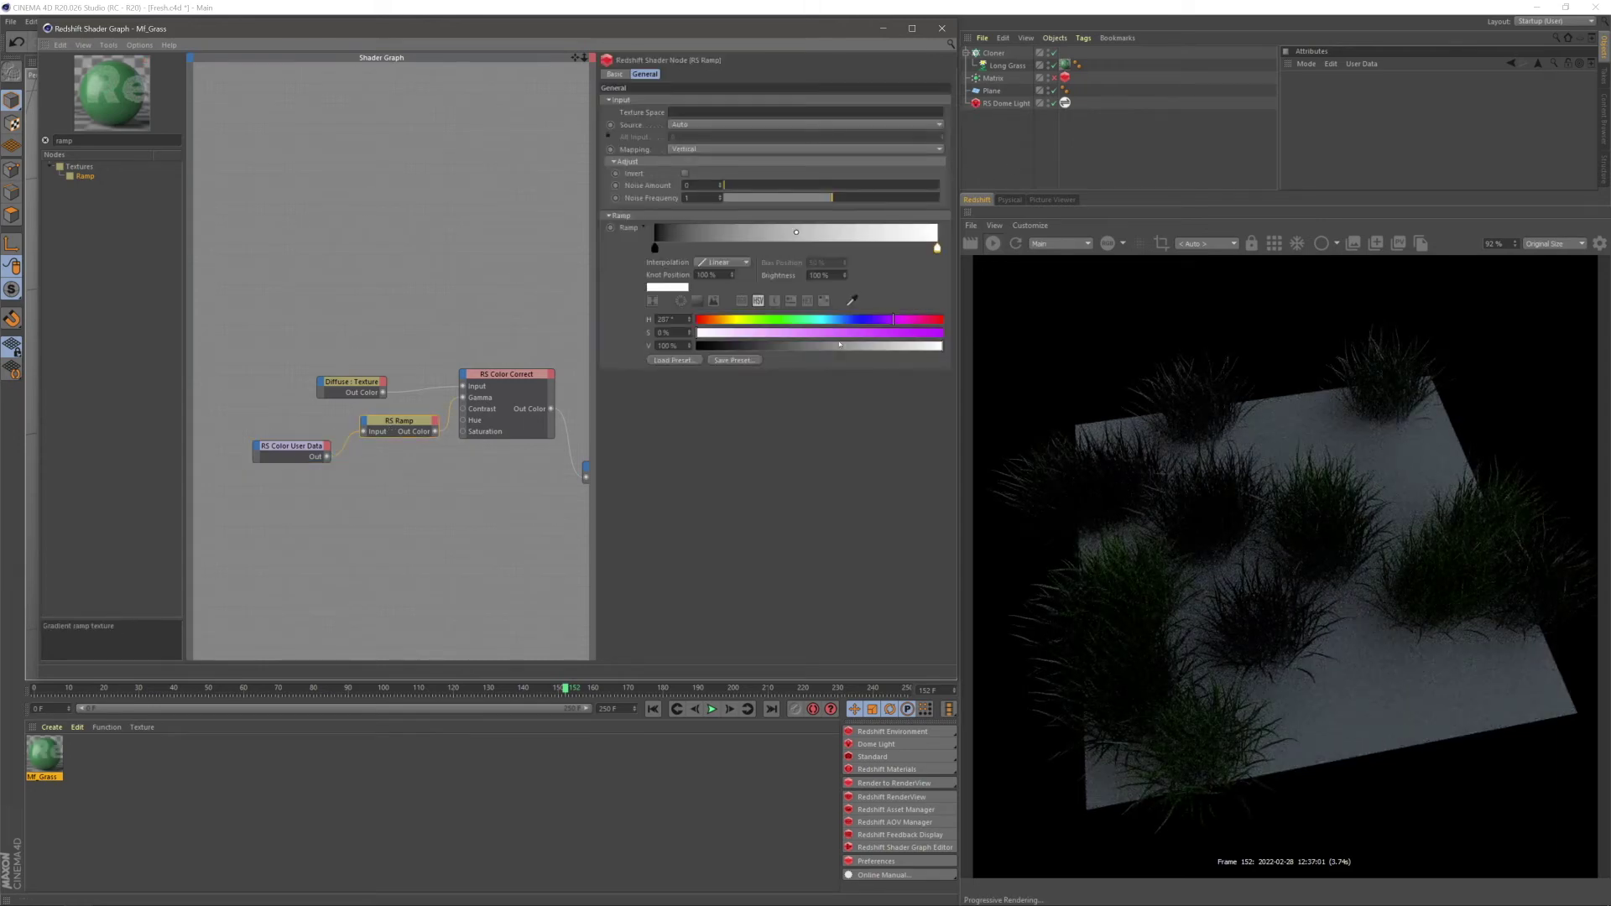
pyautogui.doubleClick(655, 249)
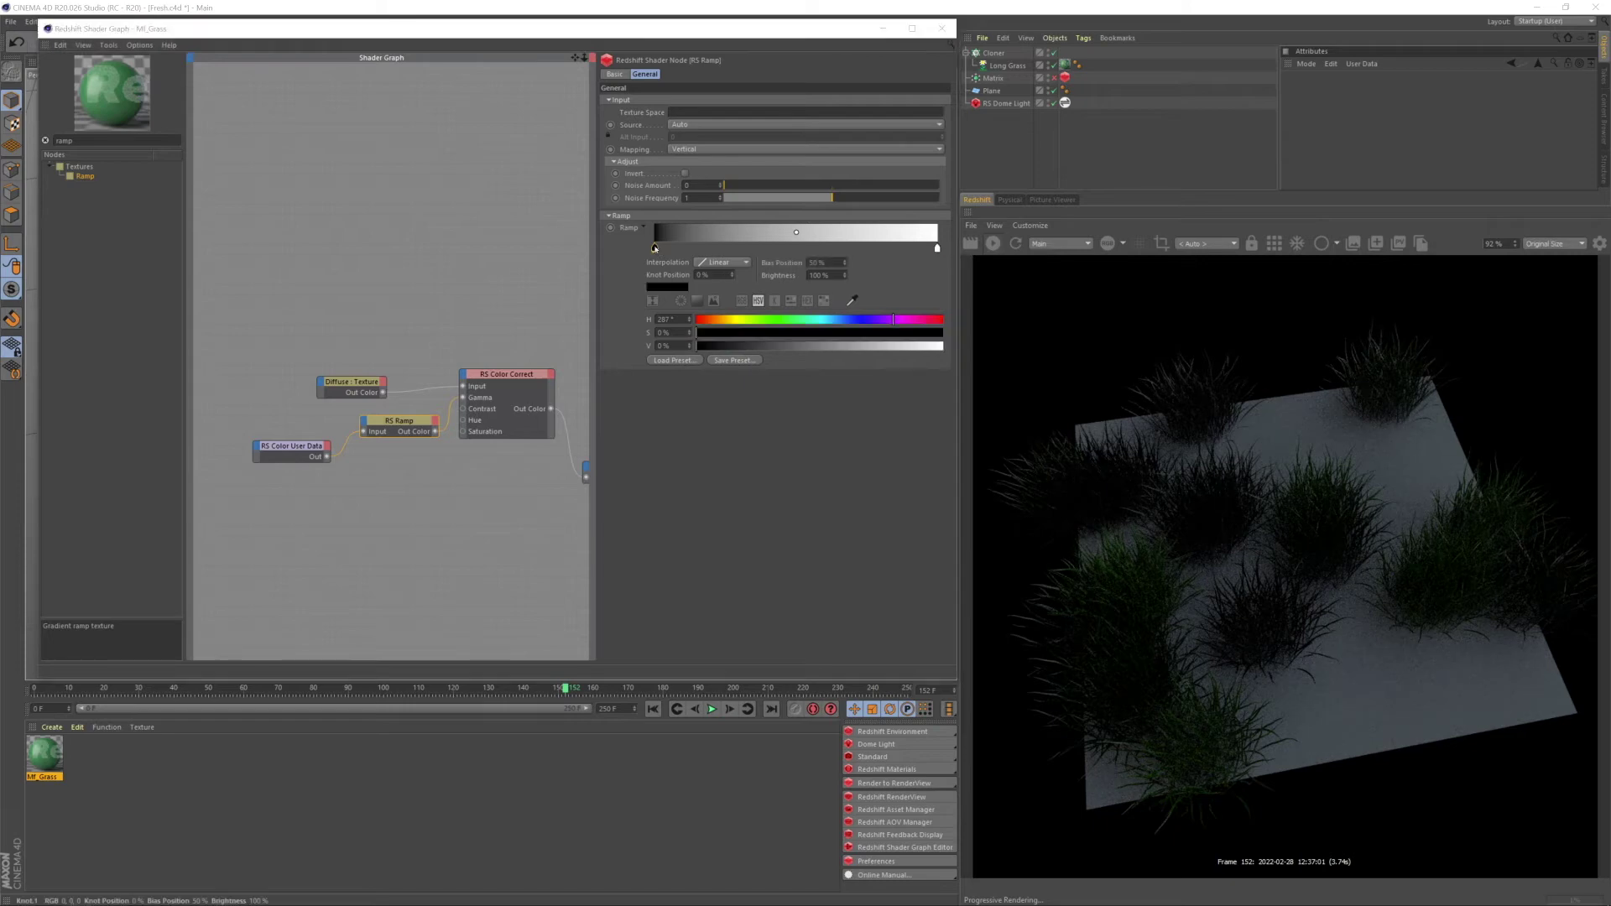
pyautogui.moveTo(638, 286); pyautogui.dragTo(702, 286)
pyautogui.click(633, 304)
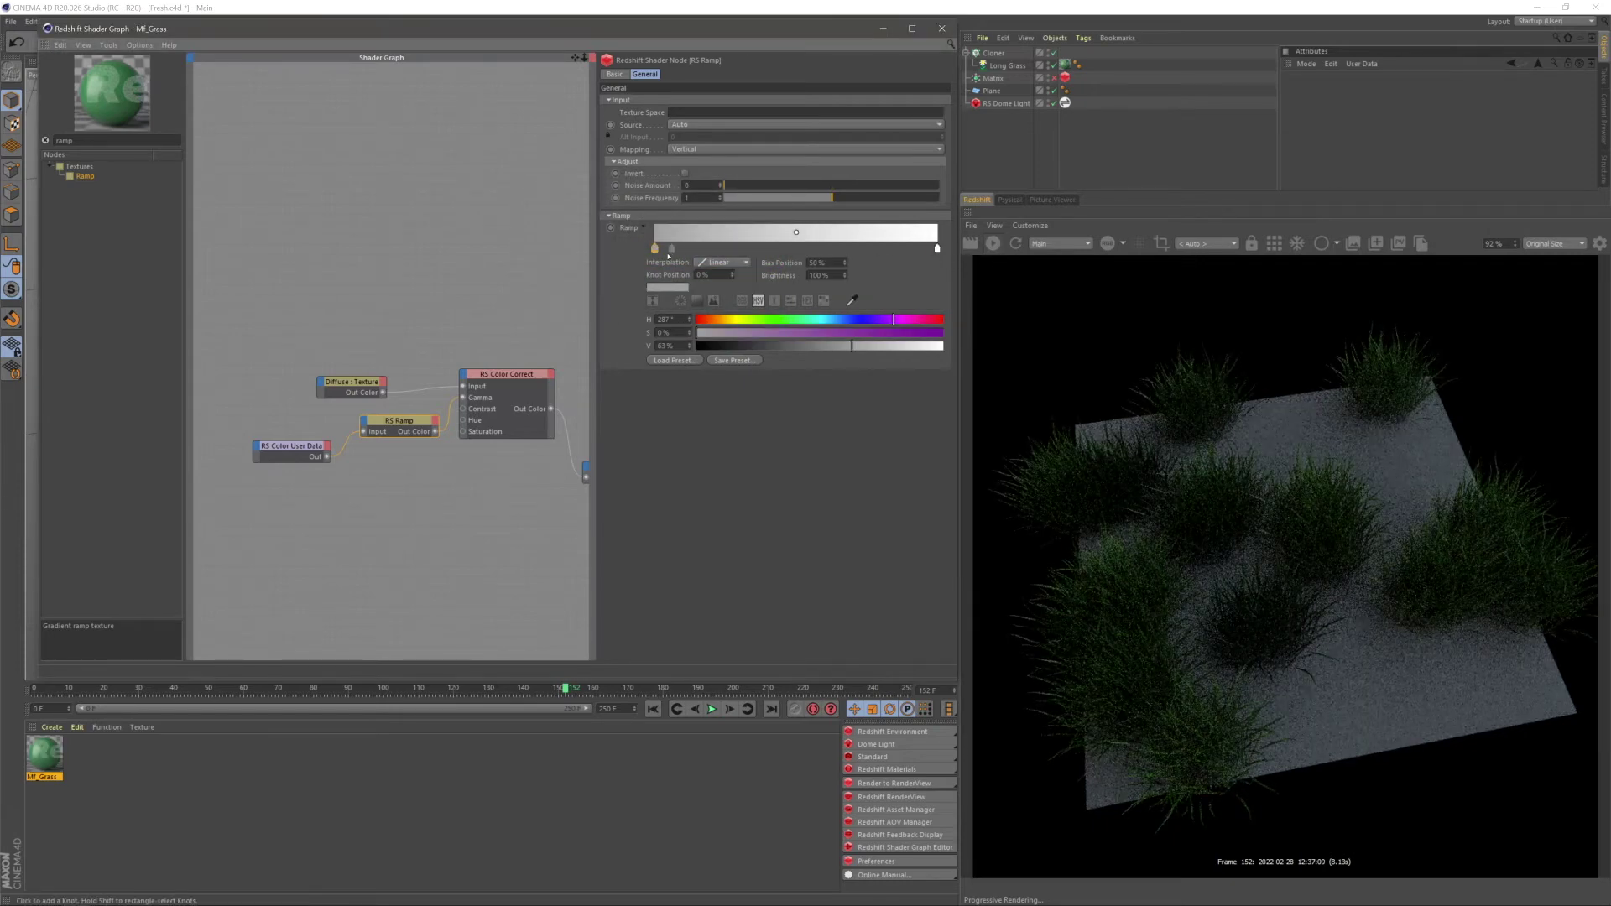
pyautogui.doubleClick(938, 248)
pyautogui.moveTo(735, 291); pyautogui.dragTo(725, 291)
pyautogui.click(631, 309)
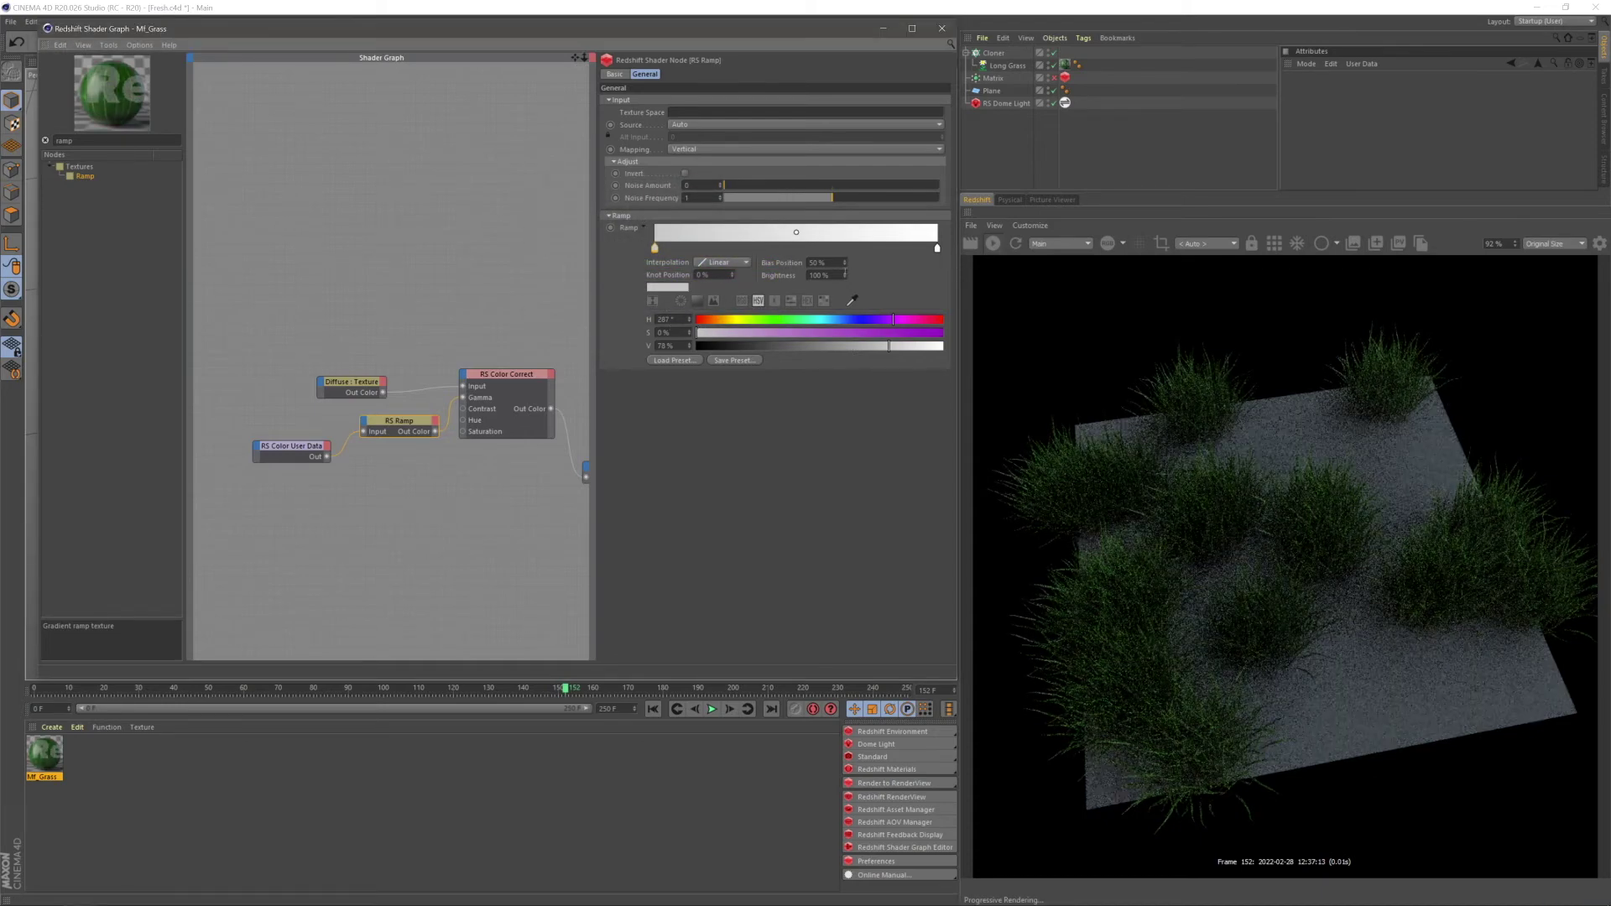
pyautogui.doubleClick(655, 249)
pyautogui.click(701, 288)
pyautogui.click(632, 310)
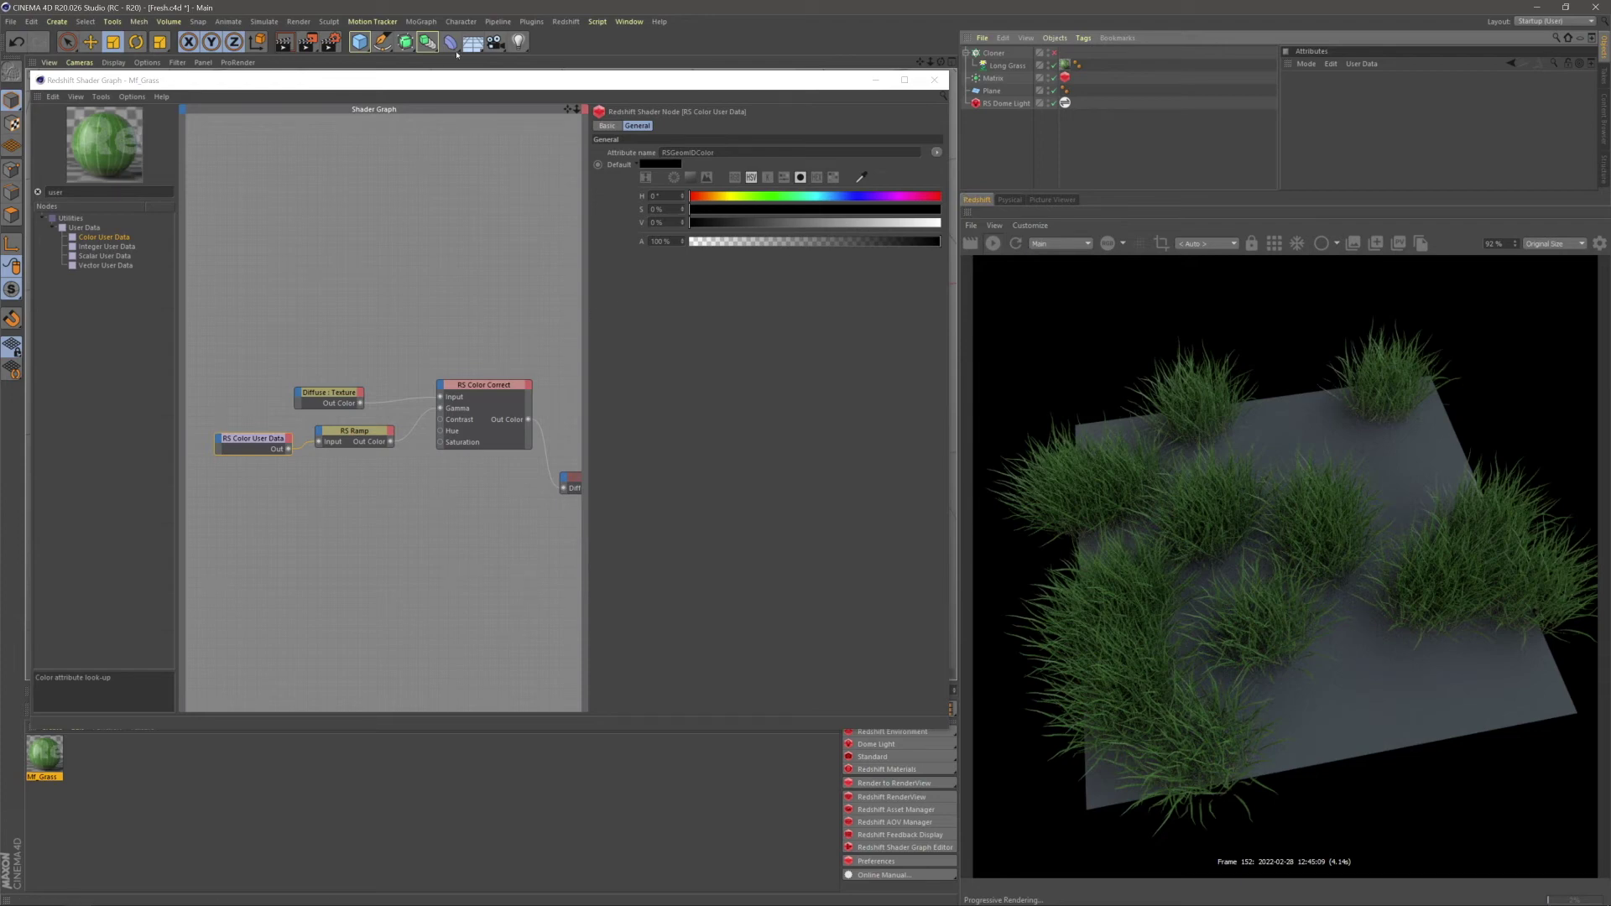
# Add a Random effector to the Matrix object and turn off its Position transform
pyautogui.click(994, 78)
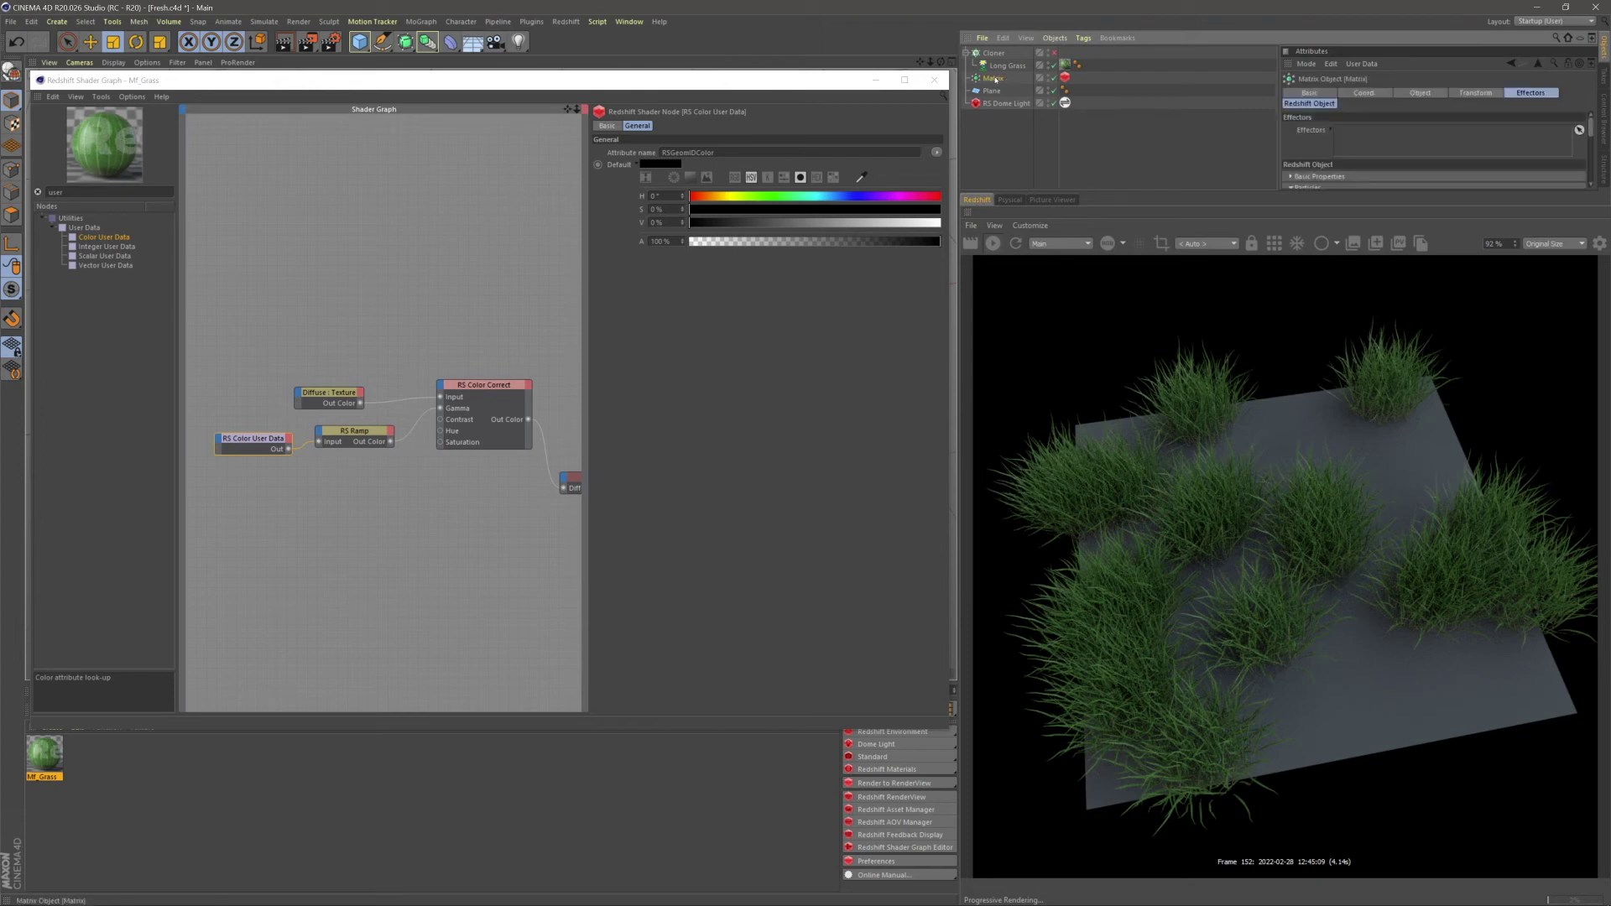
pyautogui.click(421, 21)
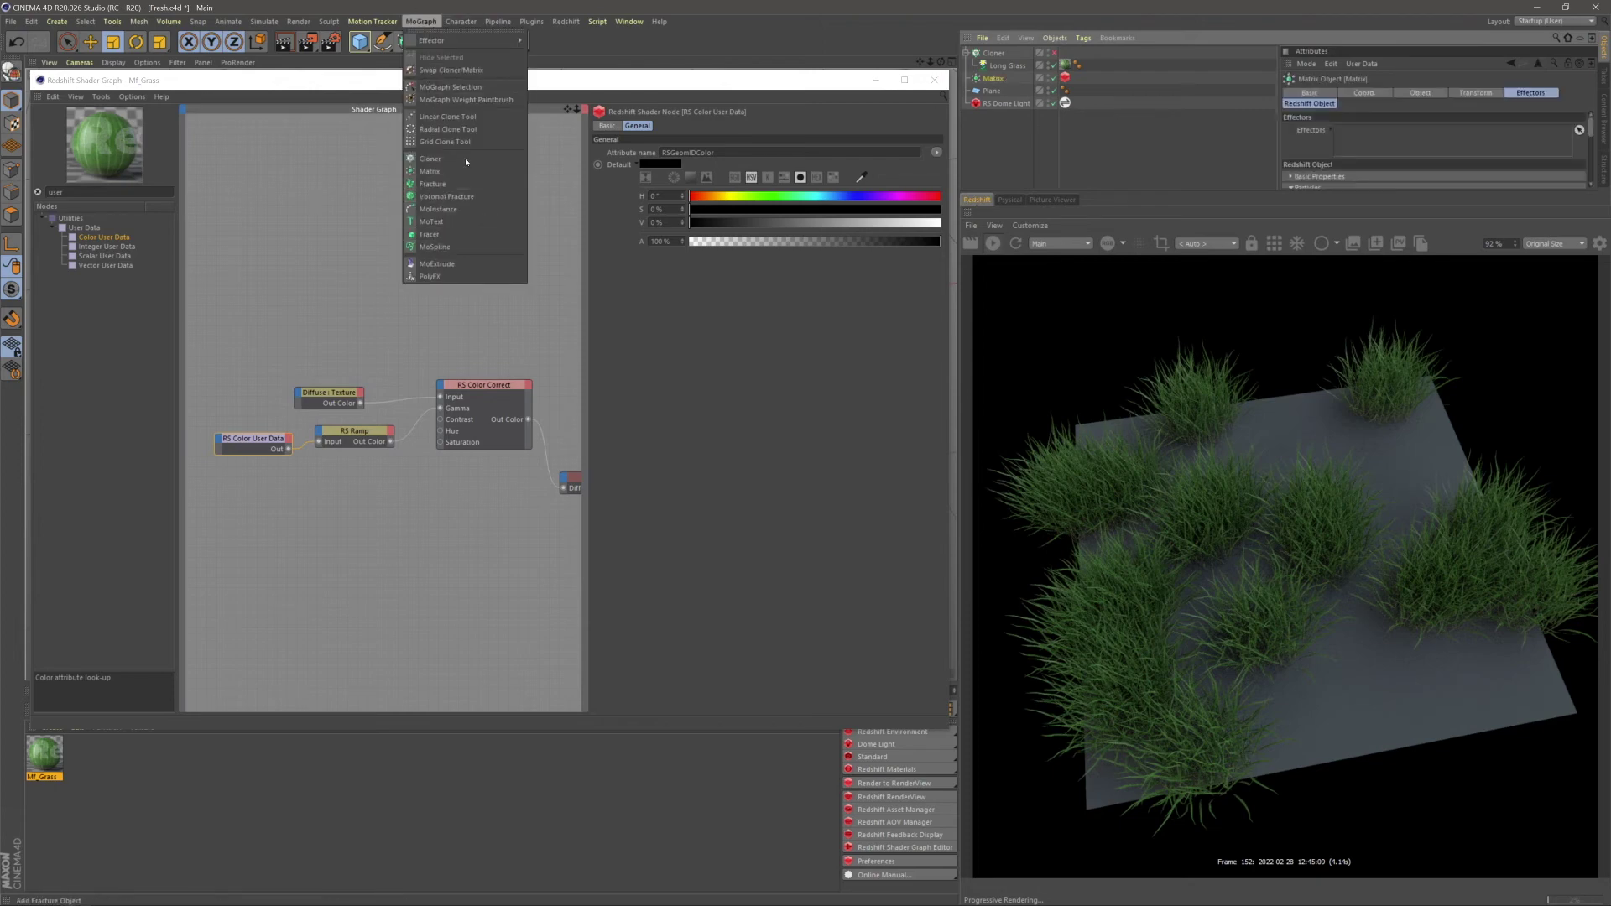
pyautogui.moveTo(456, 42)
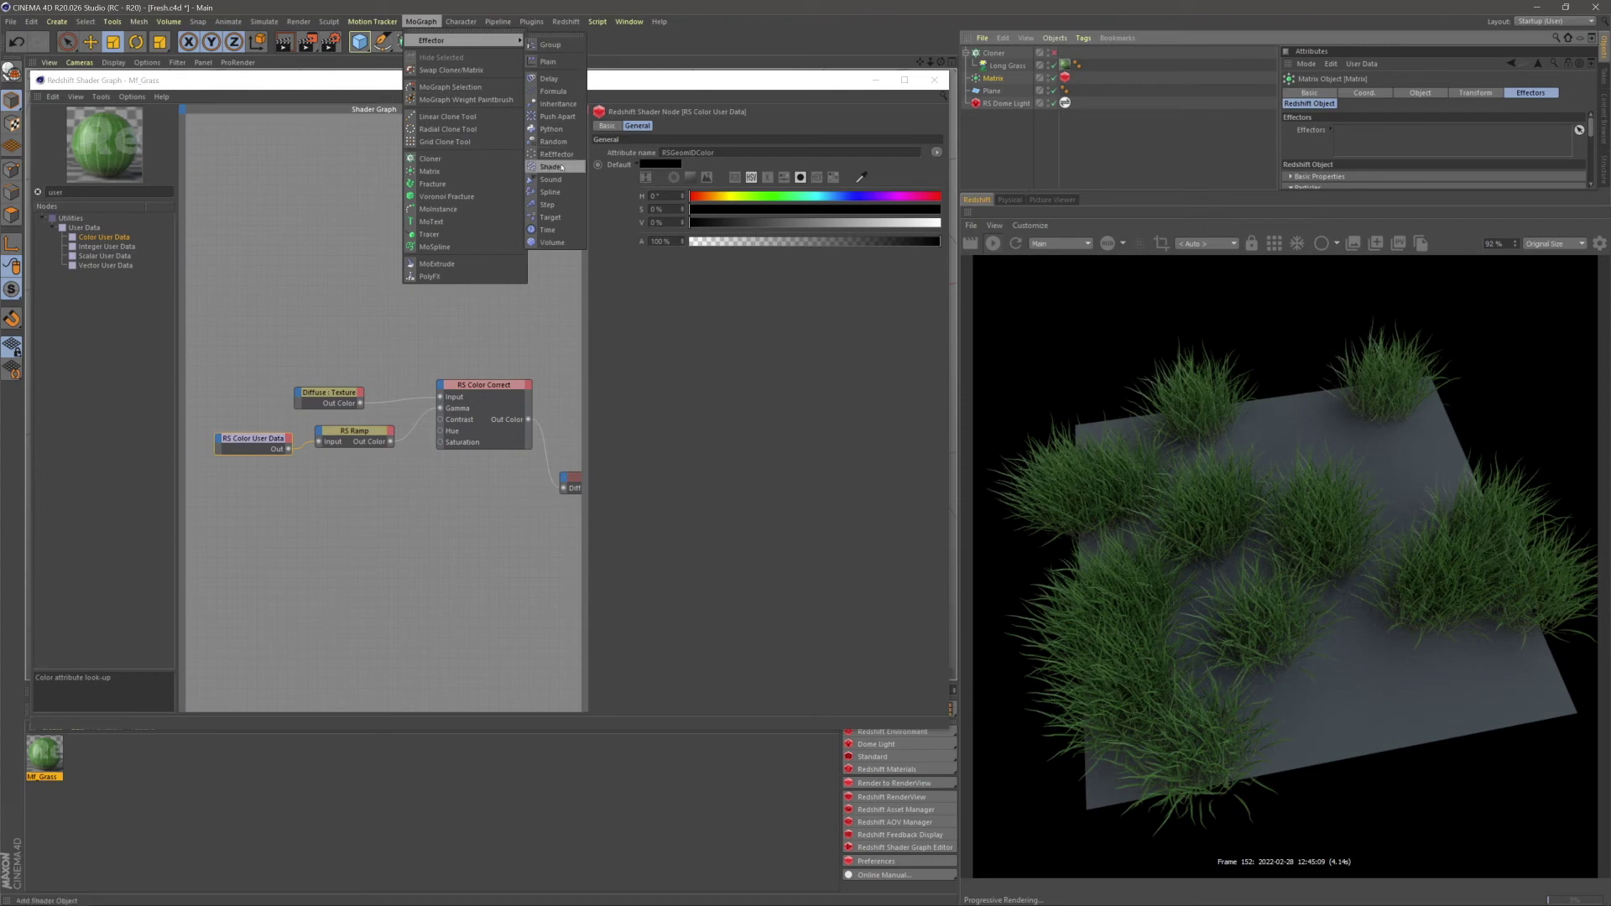
pyautogui.click(561, 144)
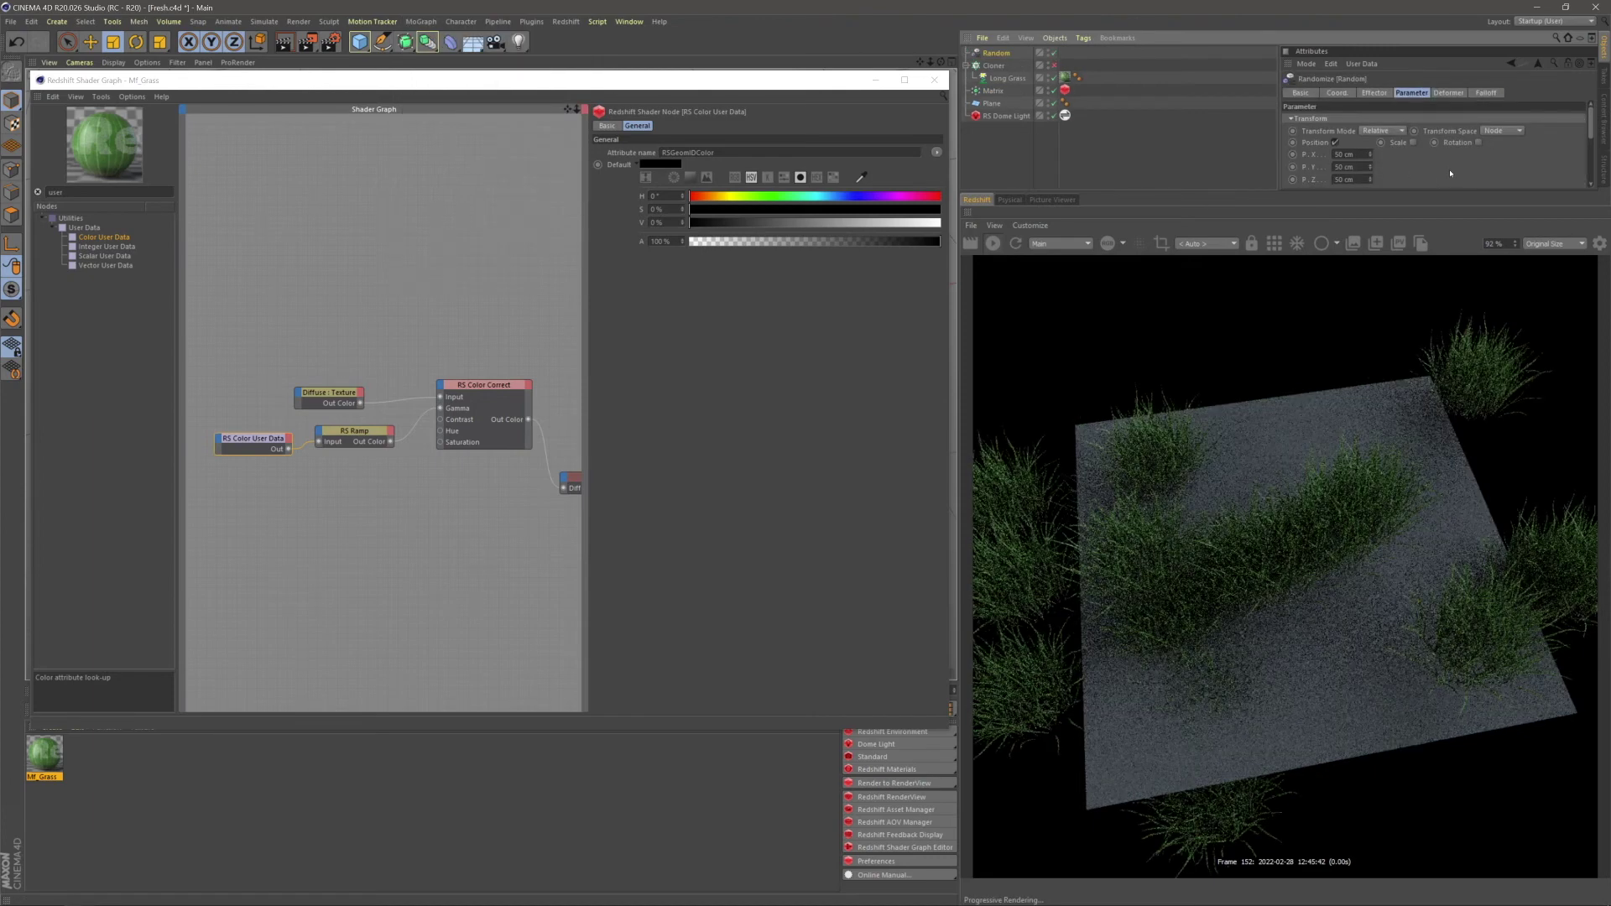
pyautogui.scroll(-1, 1354, 125)
pyautogui.click(1335, 130)
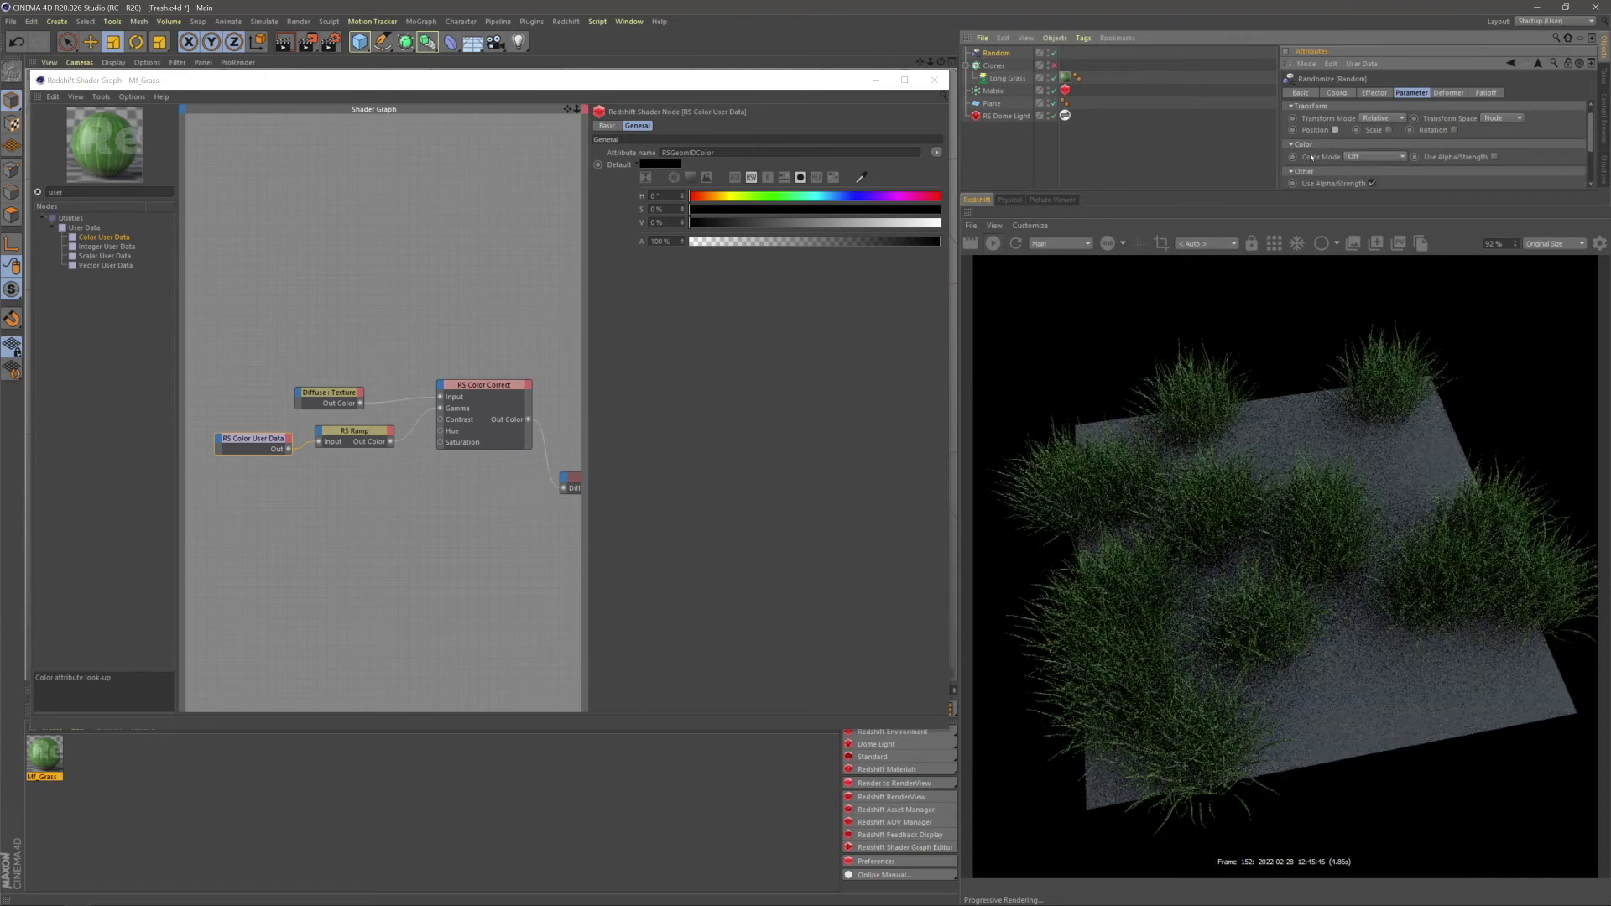
# Set the Random effector's Color Mode to Effector Color and enable Use Alpha/Strength
pyautogui.click(1361, 158)
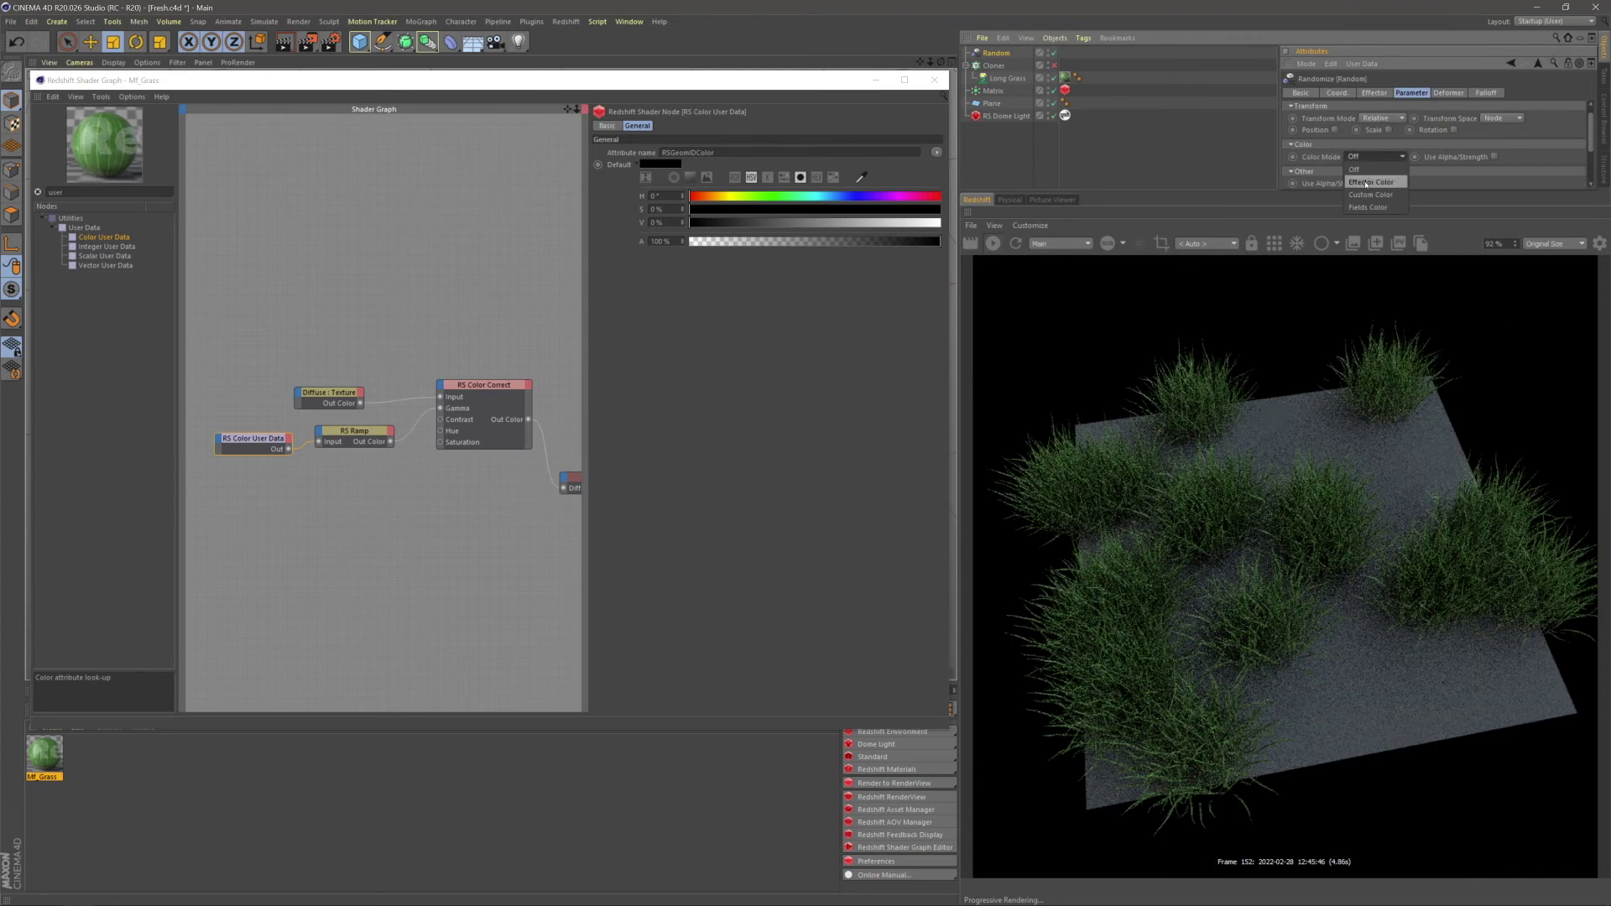
pyautogui.click(1370, 182)
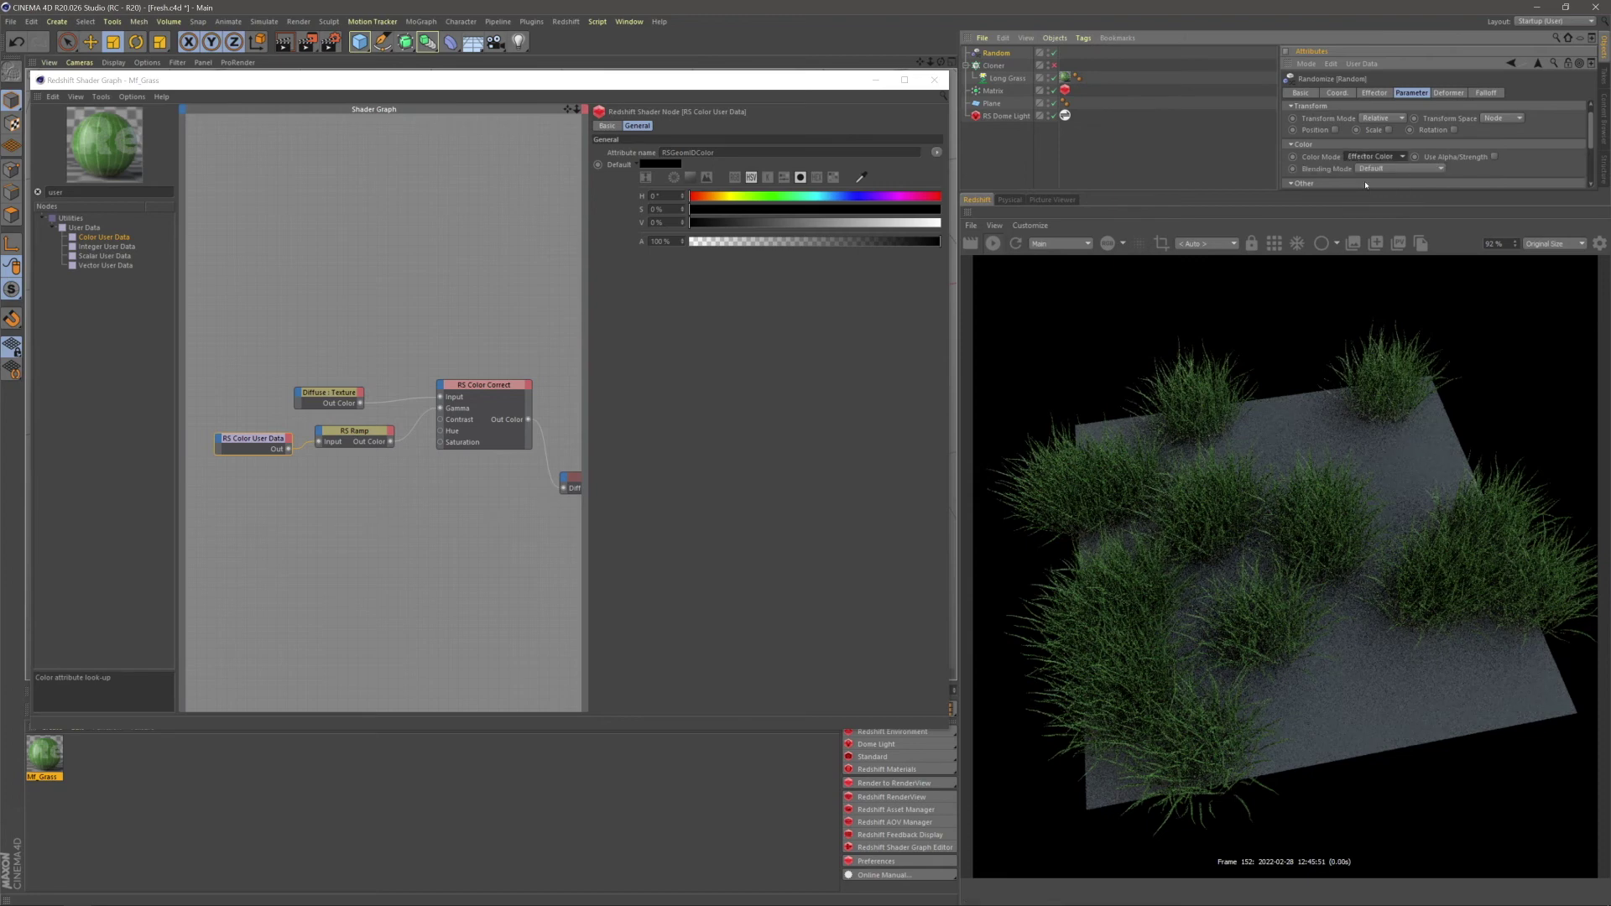
pyautogui.click(1494, 157)
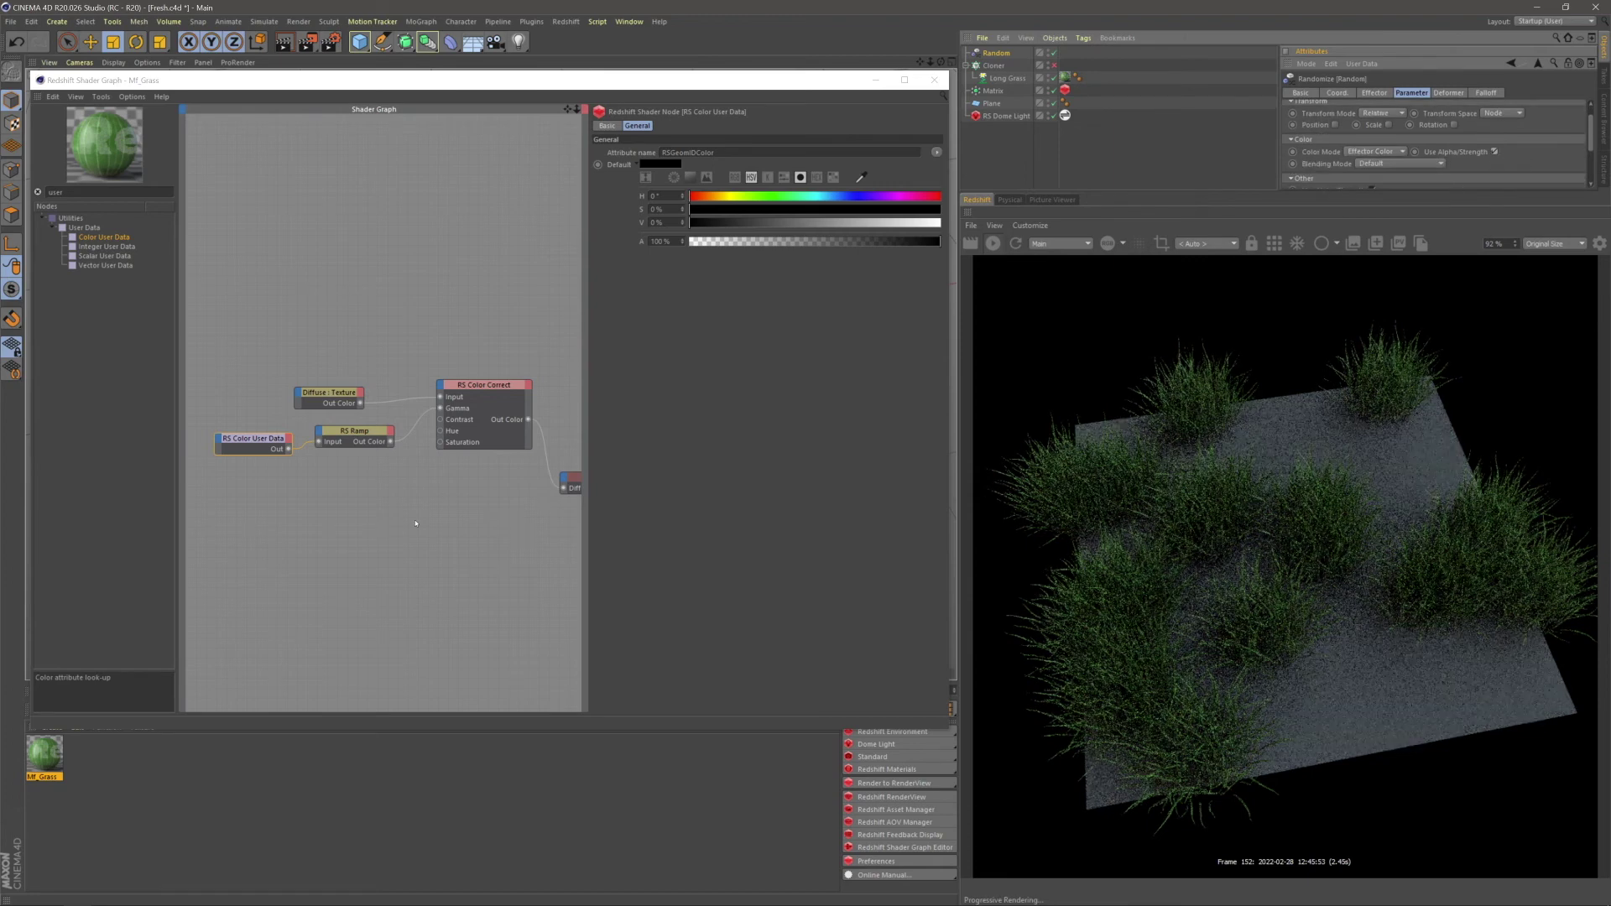
# Change the Color User Data node's attribute to the MoGraph attribute Color
pyautogui.click(252, 514)
pyautogui.click(247, 443)
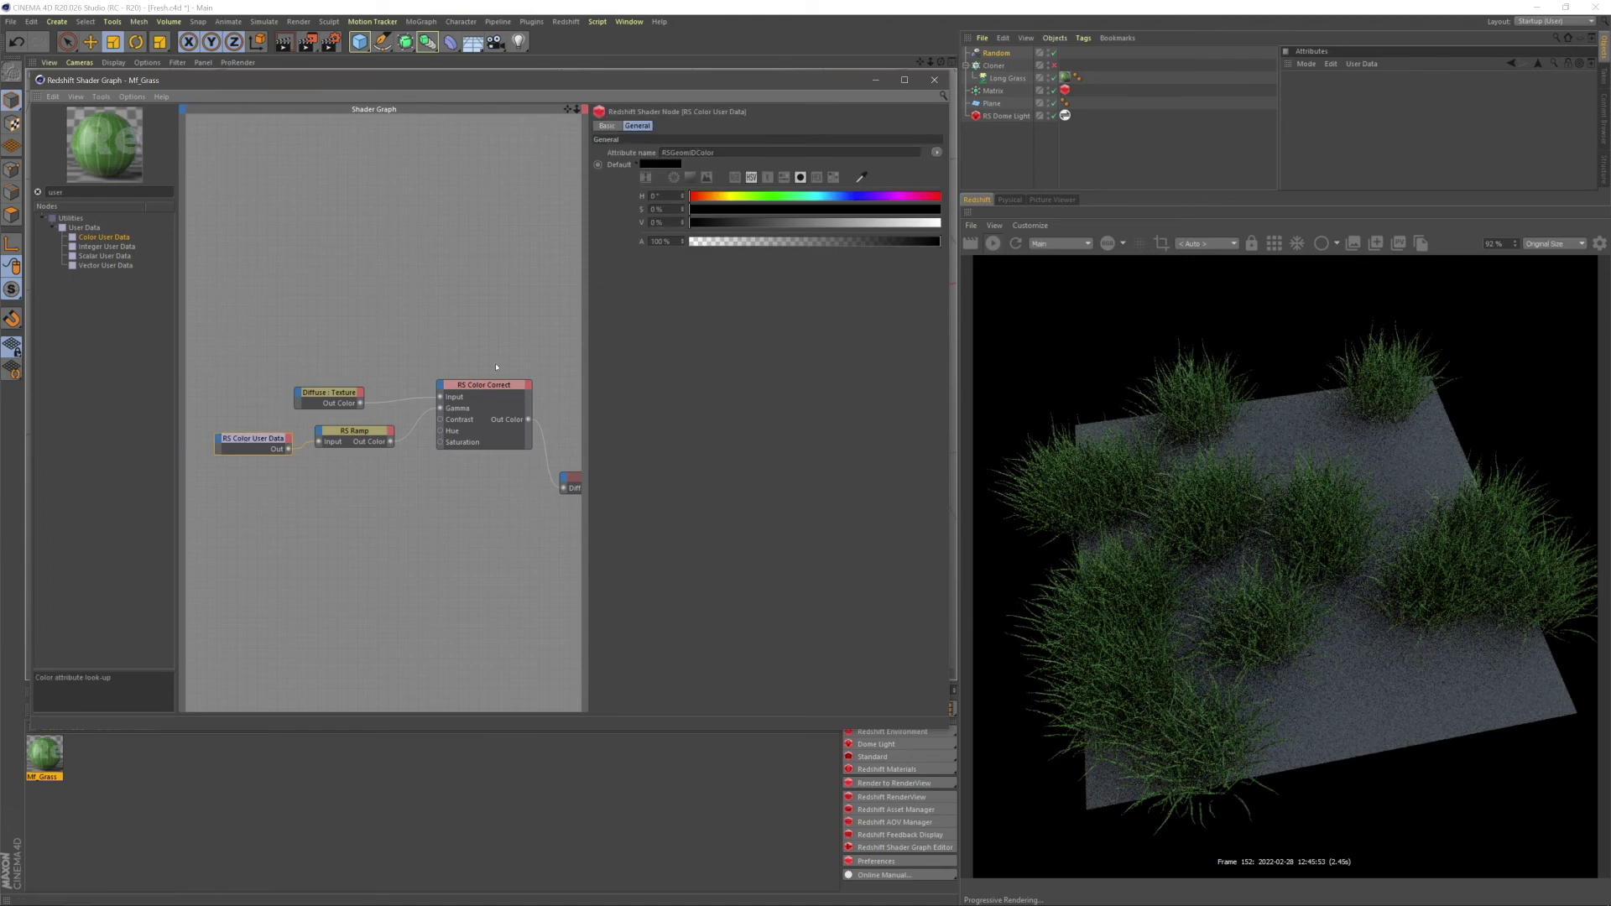
pyautogui.click(938, 154)
pyautogui.moveTo(945, 165)
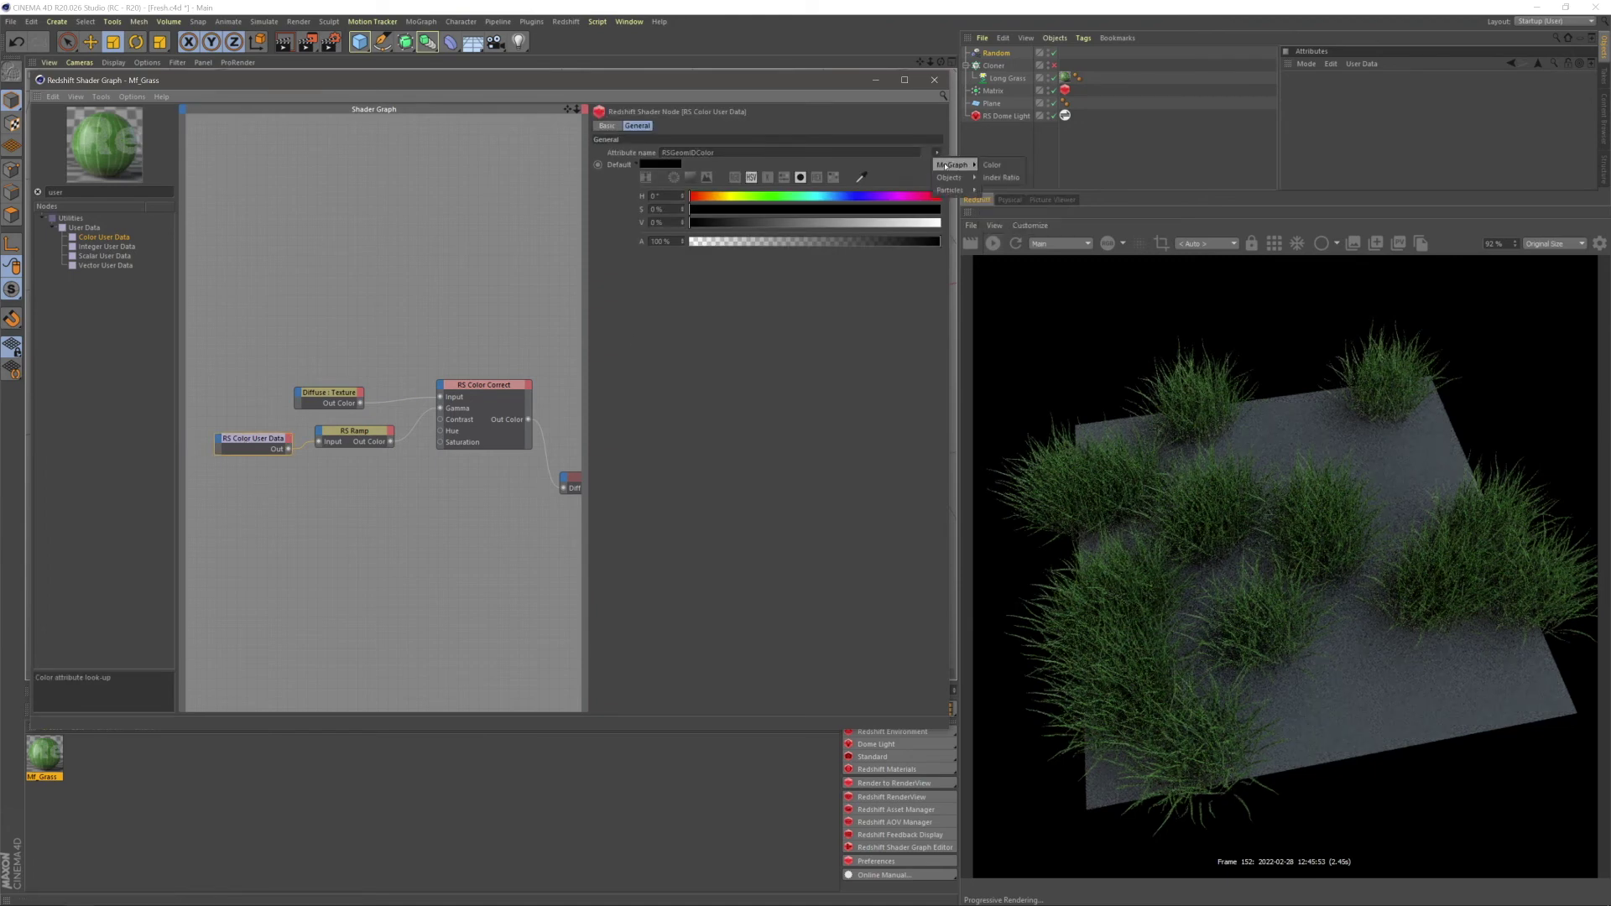
pyautogui.click(992, 165)
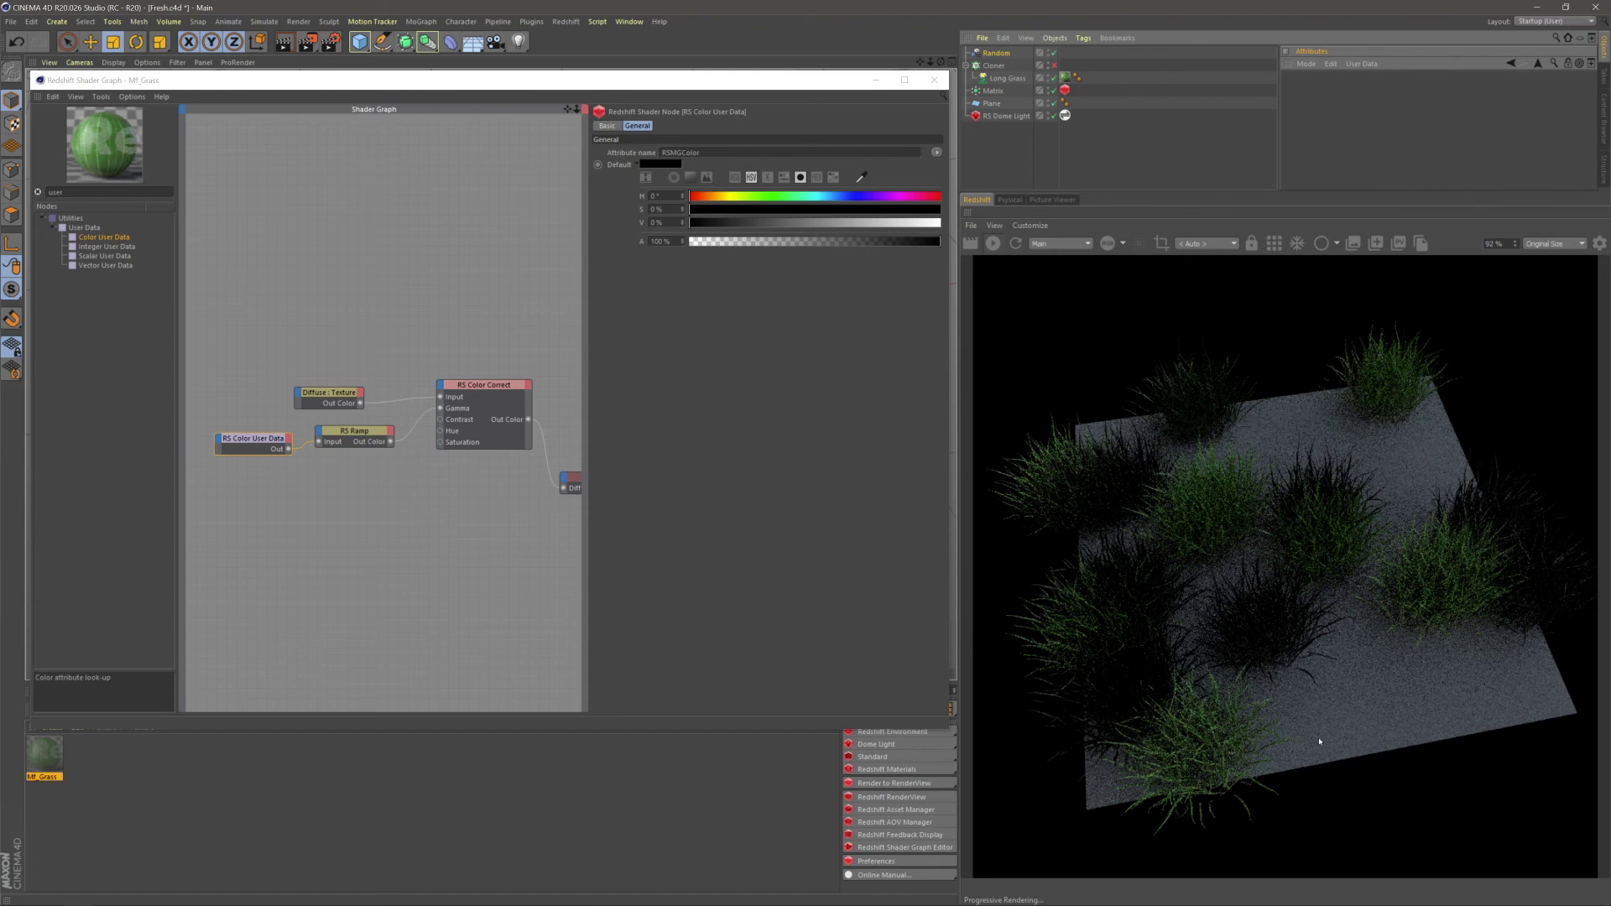
# Lighten the Ramp's dark end knot to a light grey with a value of about 83%
pyautogui.click(354, 431)
pyautogui.click(929, 300)
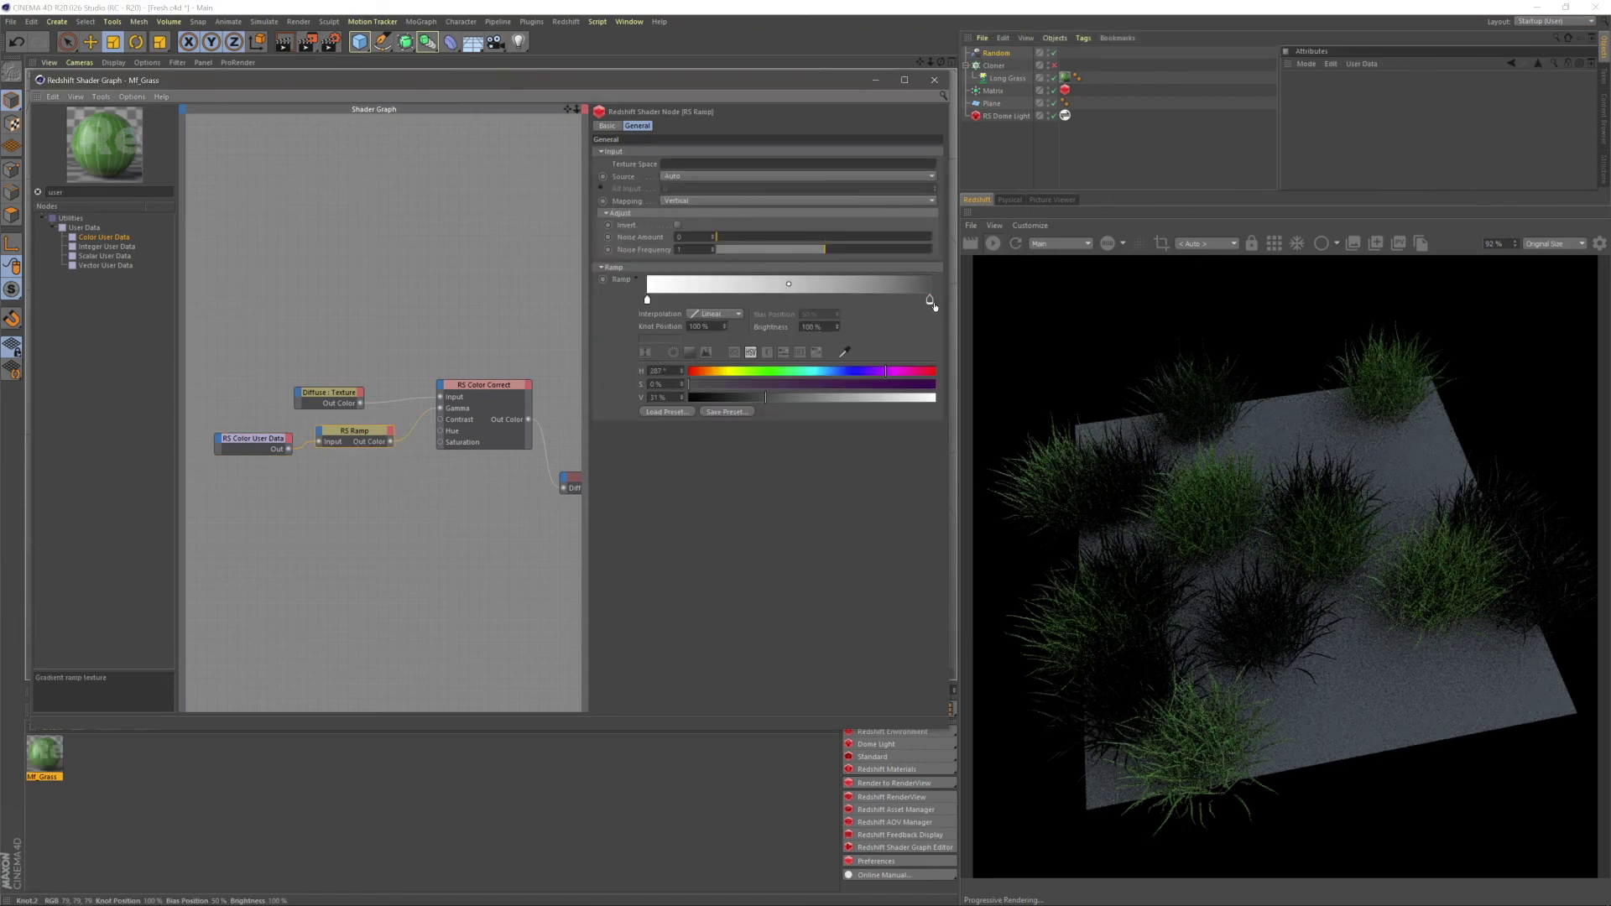
pyautogui.doubleClick(929, 301)
pyautogui.moveTo(924, 339); pyautogui.dragTo(1019, 338)
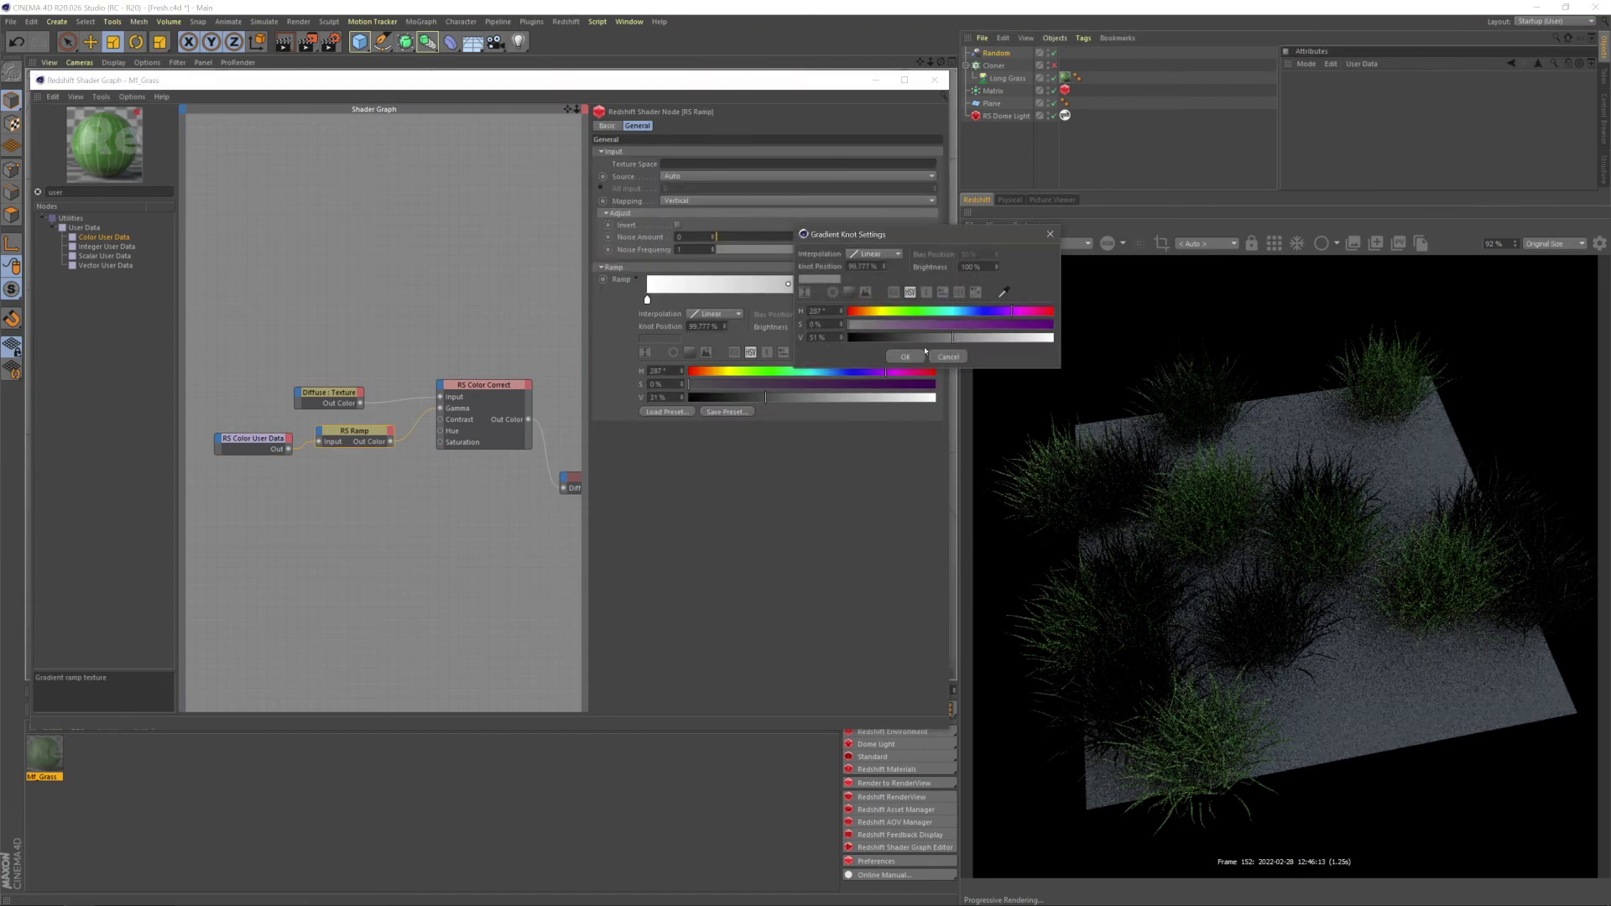
pyautogui.click(905, 357)
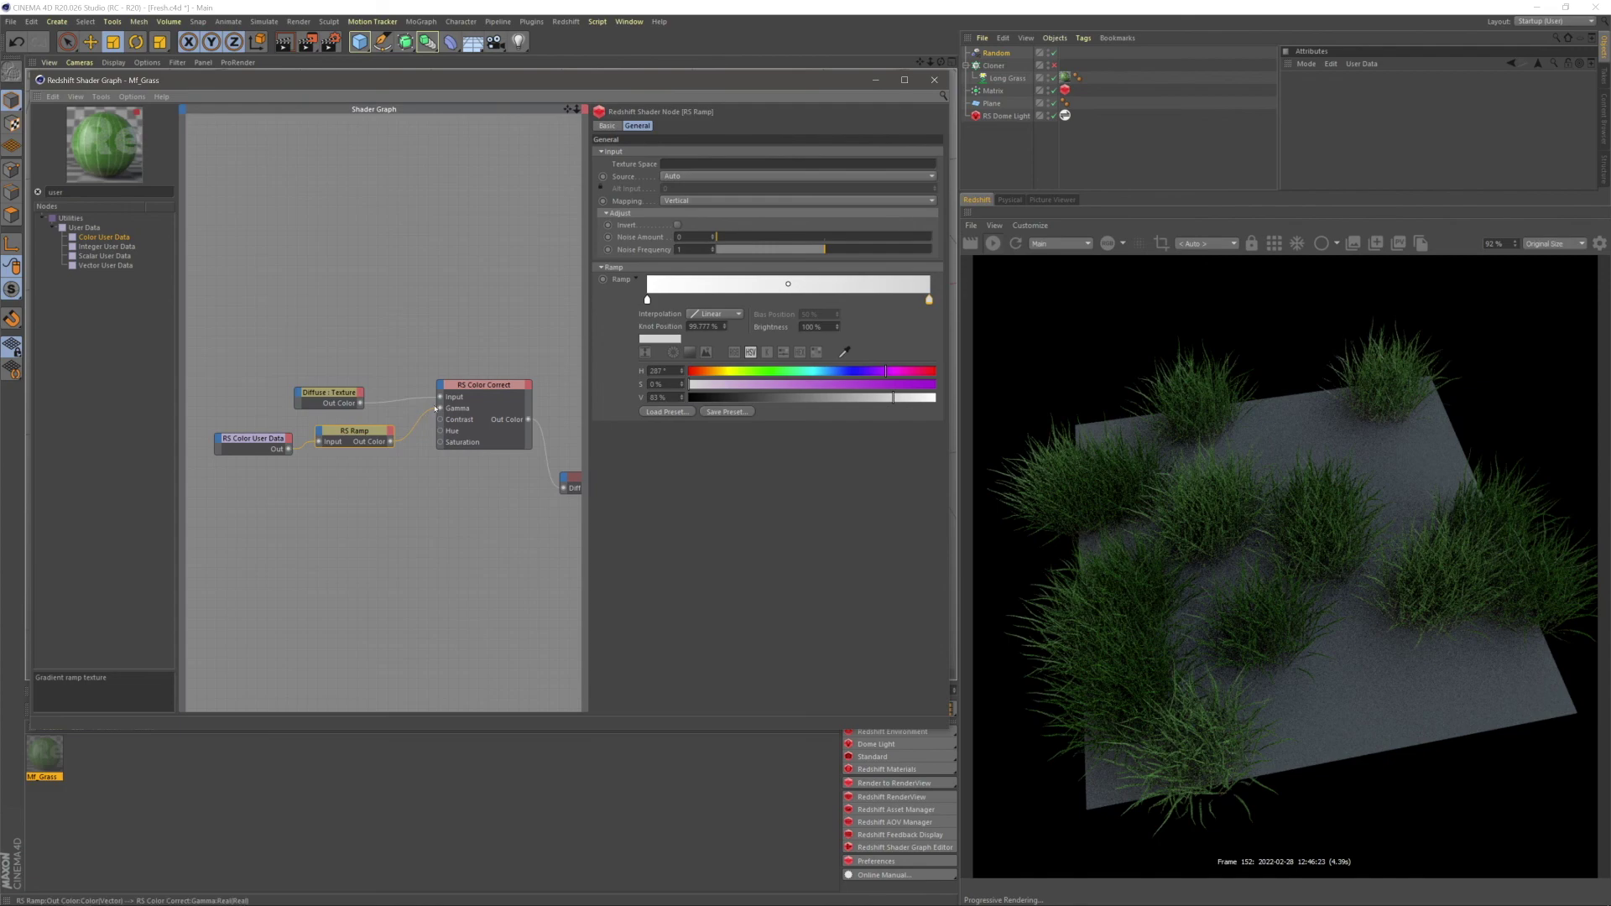
# Reroute the Ramp into the Color Correct node's Input, replacing the Diffuse texture, and darken the Ramp's end knot to a value of about 33%
pyautogui.moveTo(441, 399); pyautogui.dragTo(441, 397)
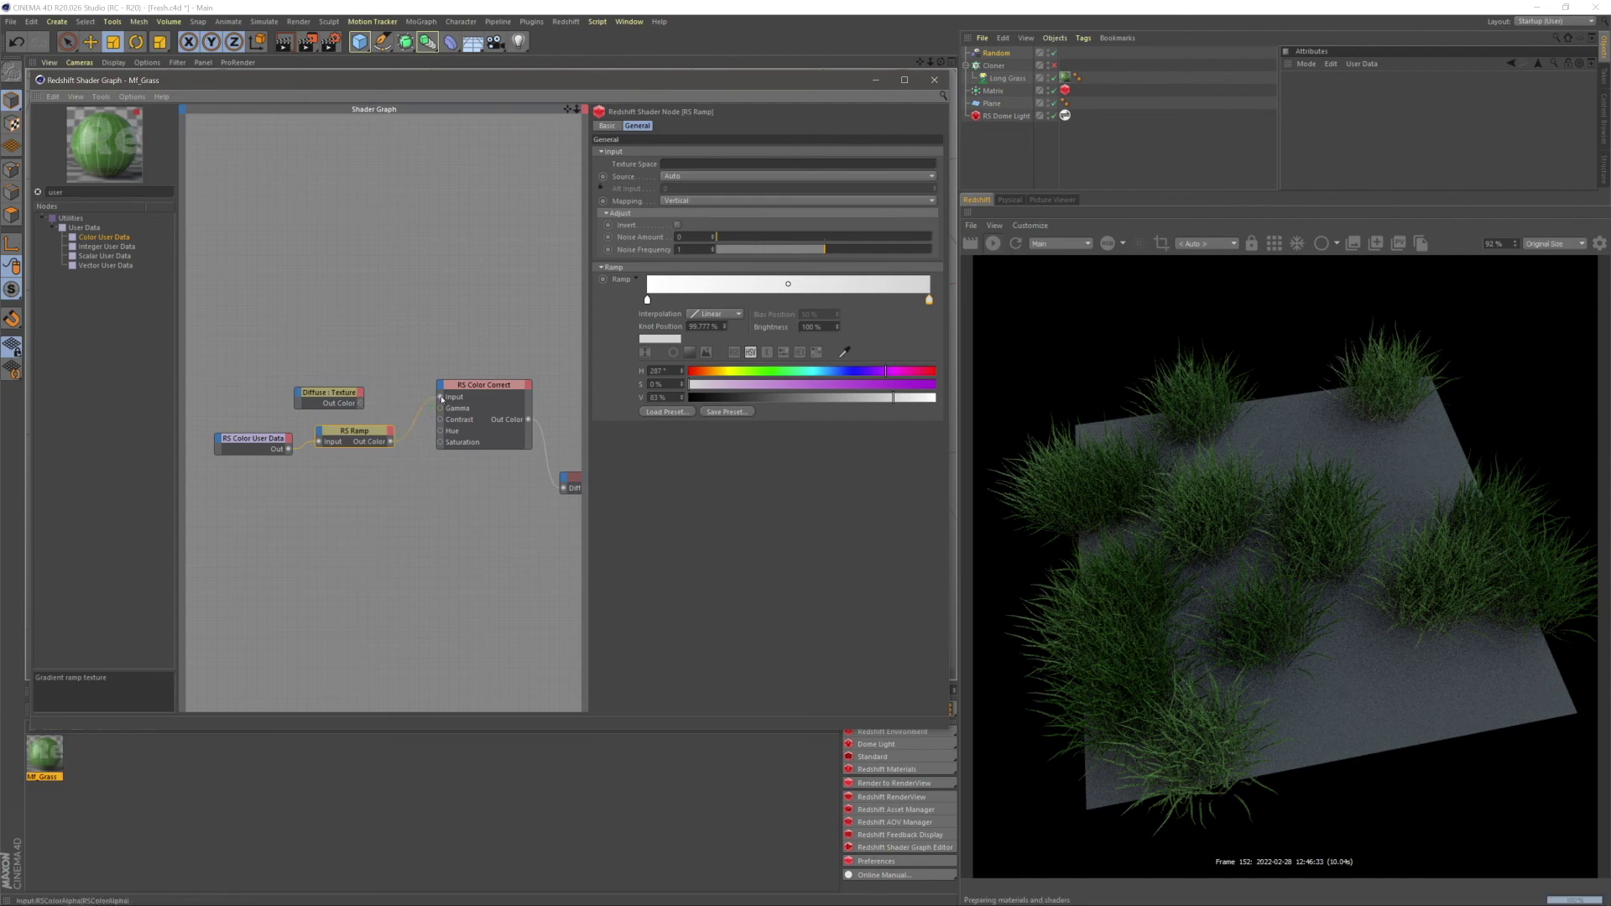
pyautogui.doubleClick(929, 300)
pyautogui.click(906, 359)
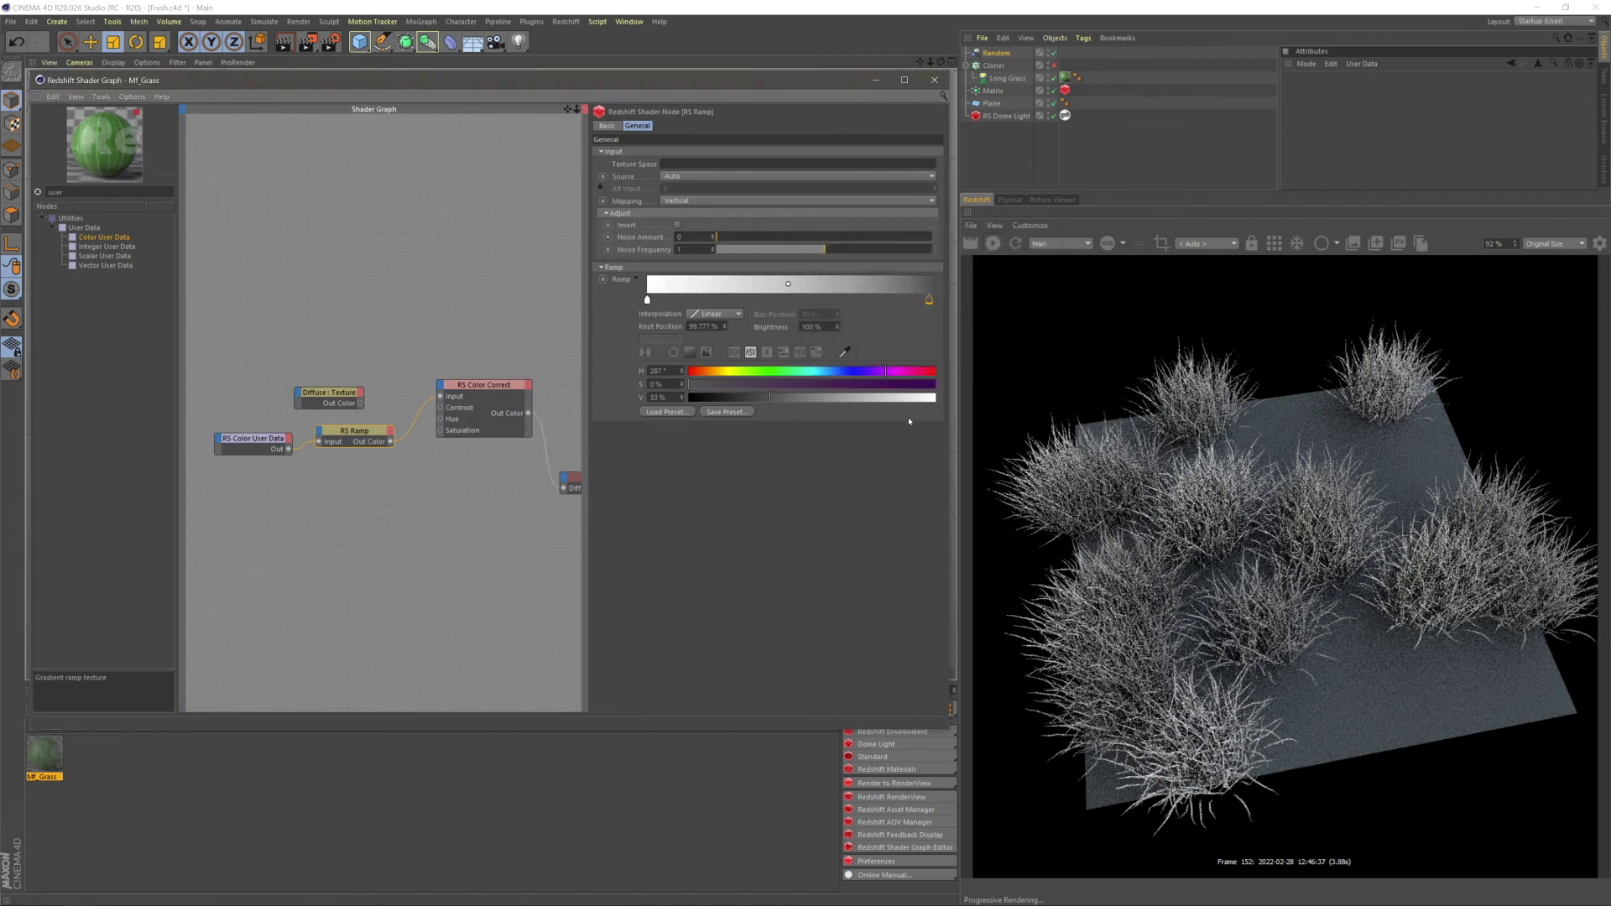